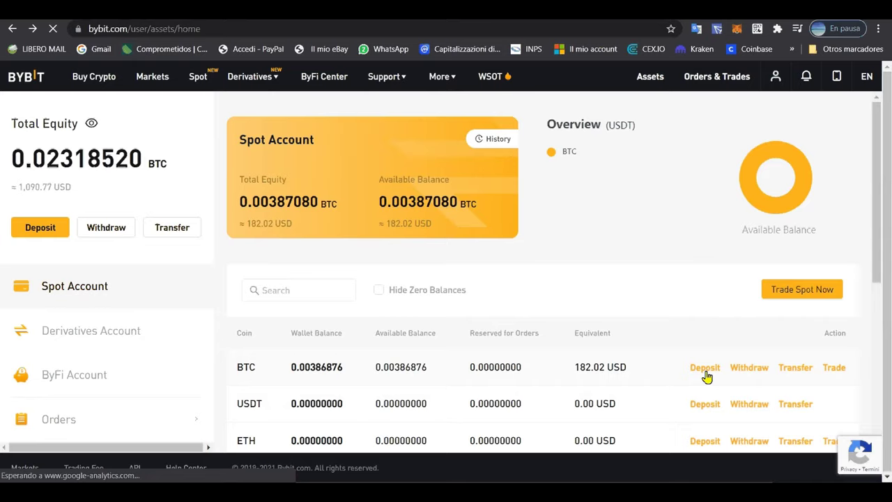
Select the saved 'btc binM' address in the BTC withdrawal form, then go to Wallet Address management
left_click(751, 370)
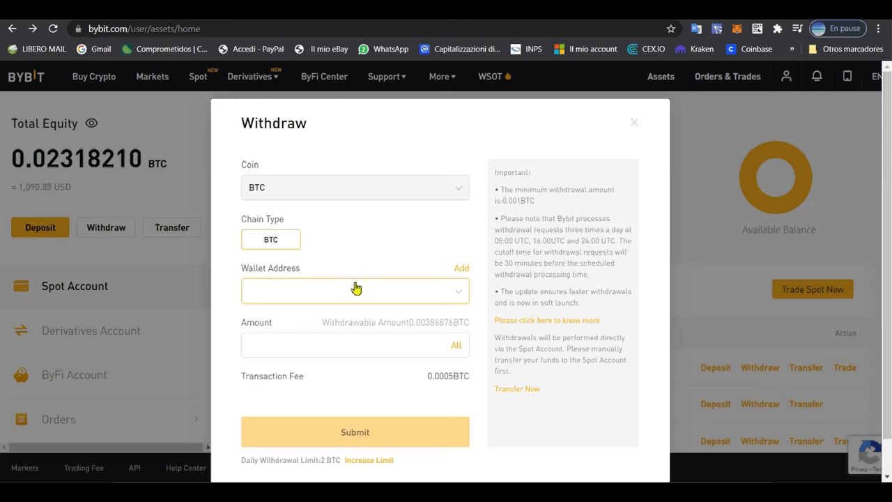
left_click(460, 295)
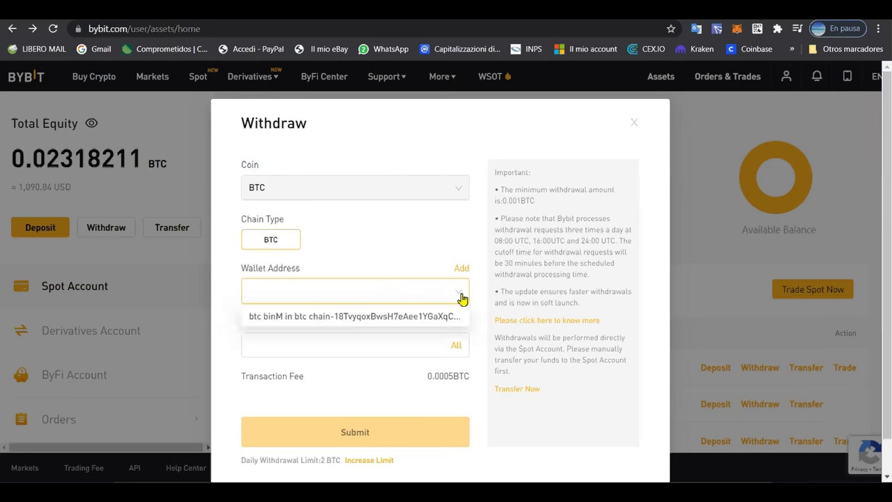
left_click(255, 318)
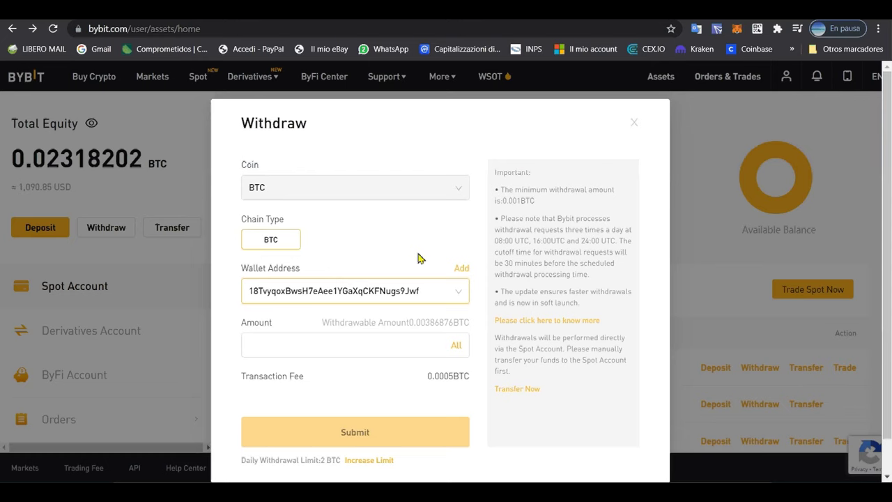
left_click(456, 296)
left_click(455, 296)
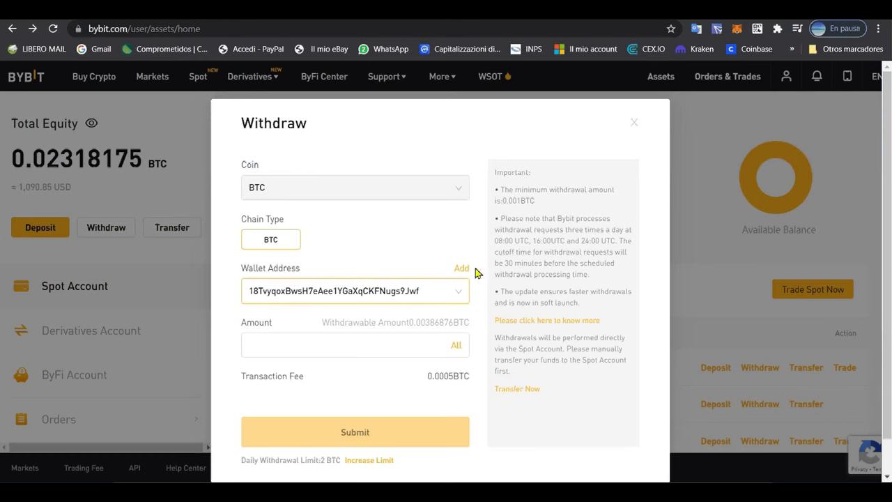
left_click(465, 273)
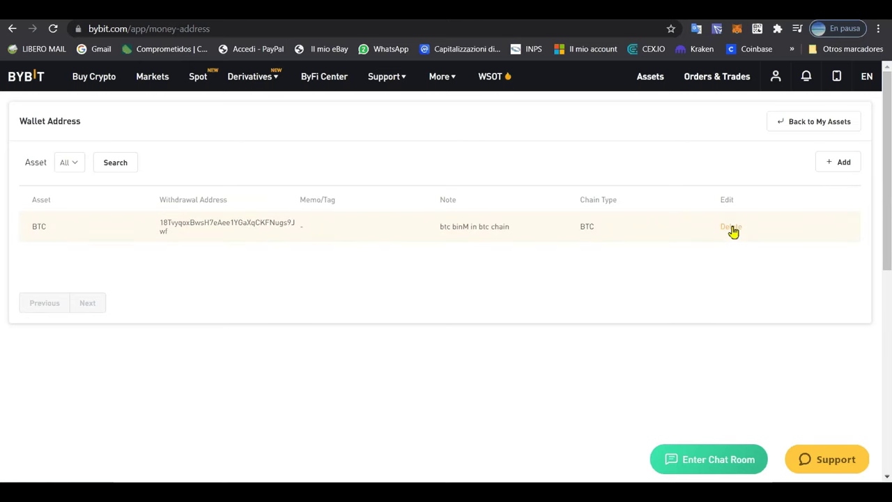
left_click(733, 231)
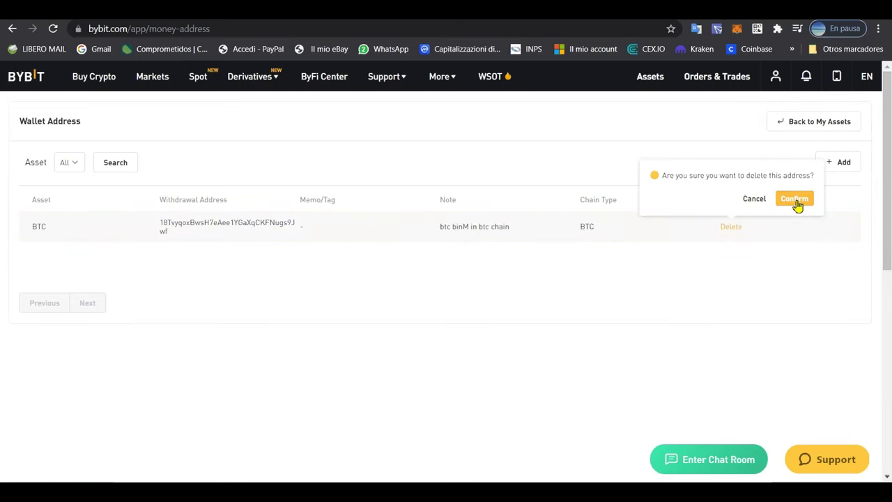
left_click(760, 200)
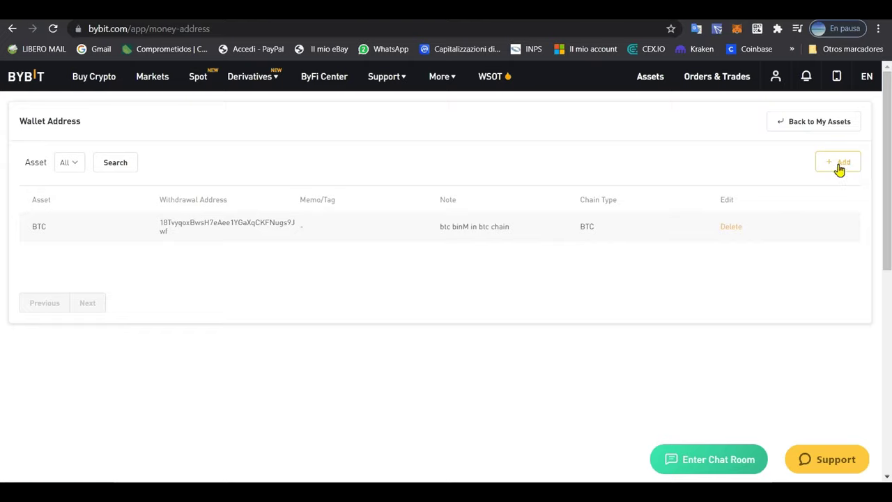
left_click(838, 168)
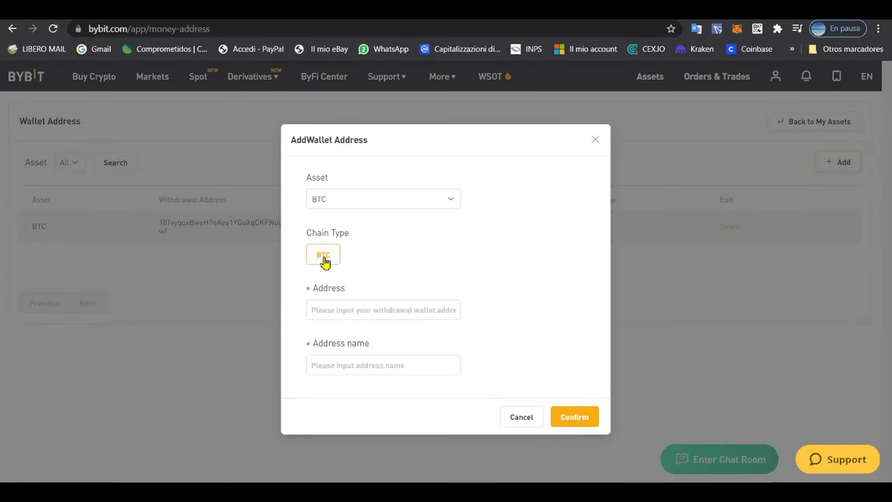
left_click(388, 312)
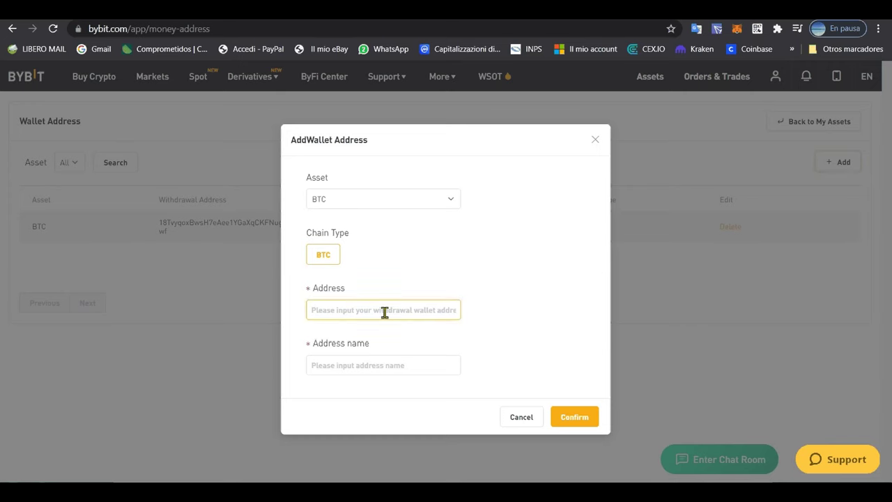
left_click(372, 375)
type("mistercripto")
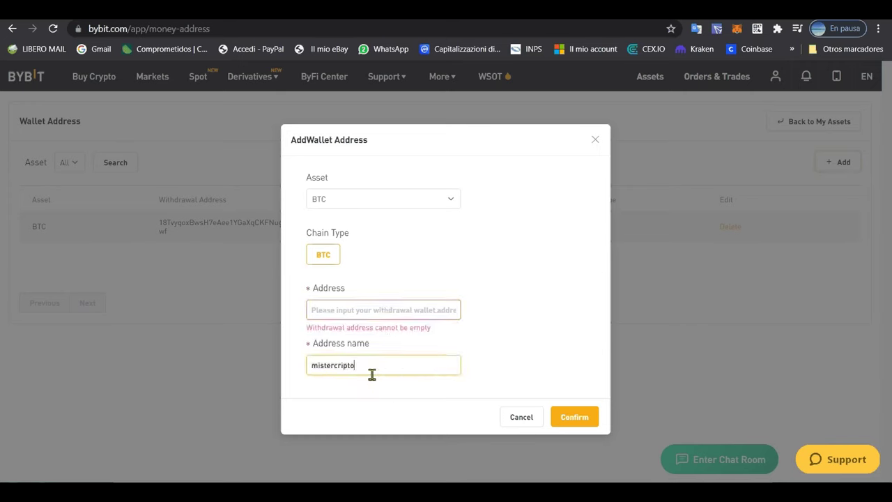
type(" btc ")
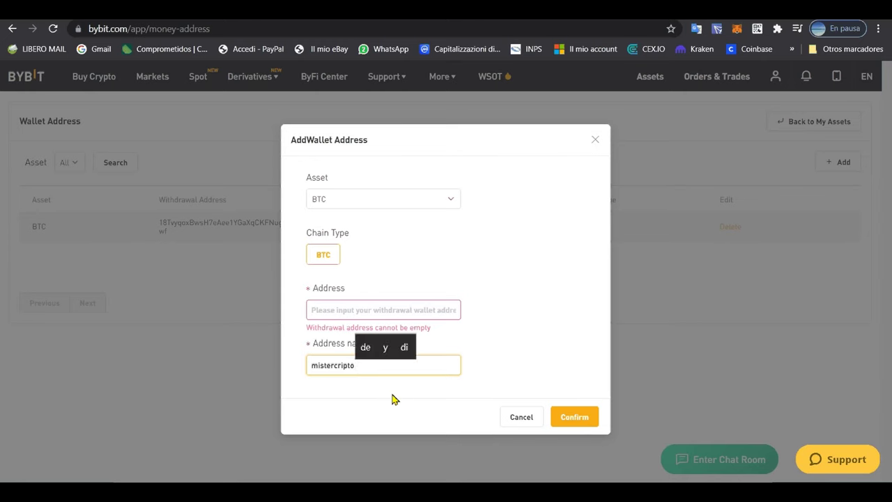
type("wirex")
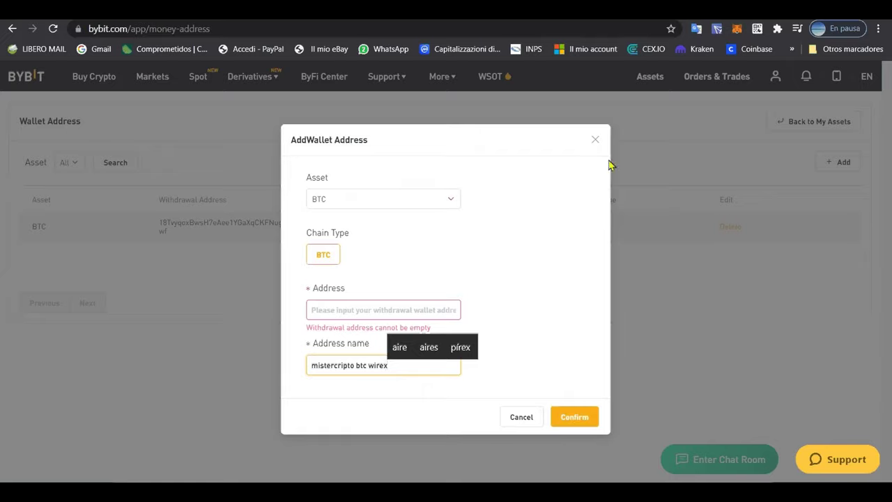
left_click(596, 141)
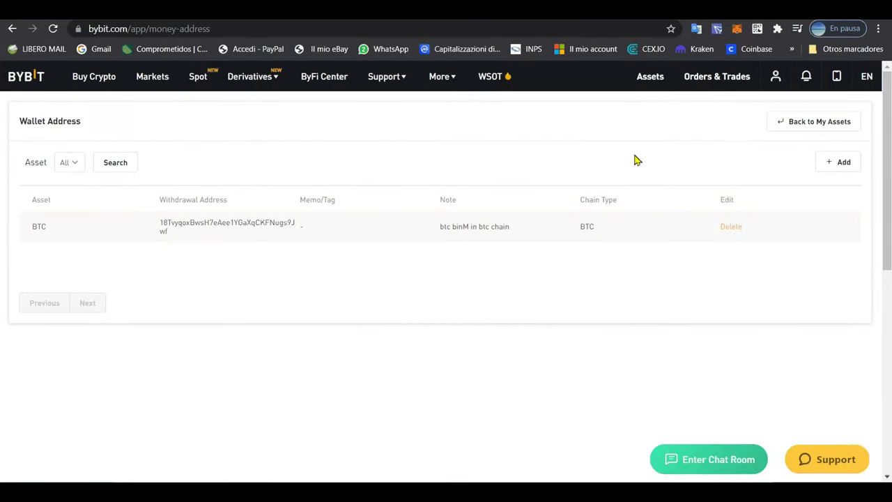
Back on My Assets, reselect the saved BTC withdrawal address, dismiss it, and start a USDT withdrawal
left_click(827, 125)
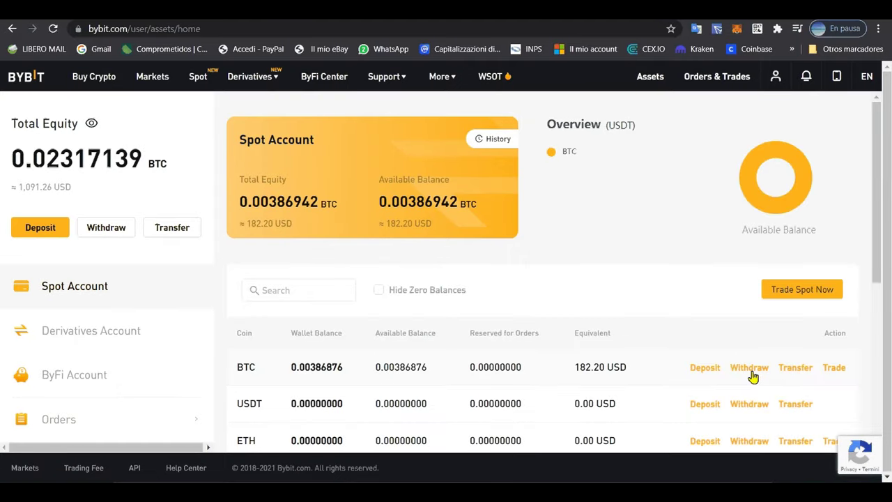
left_click(749, 370)
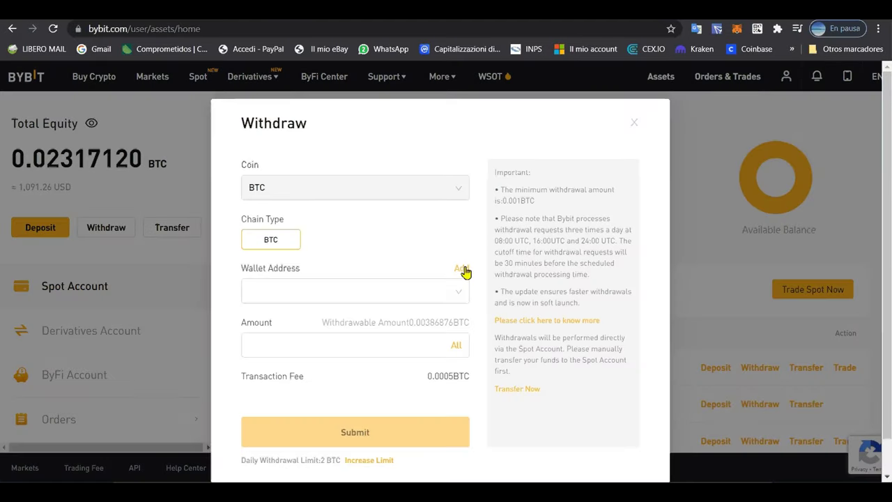
left_click(454, 290)
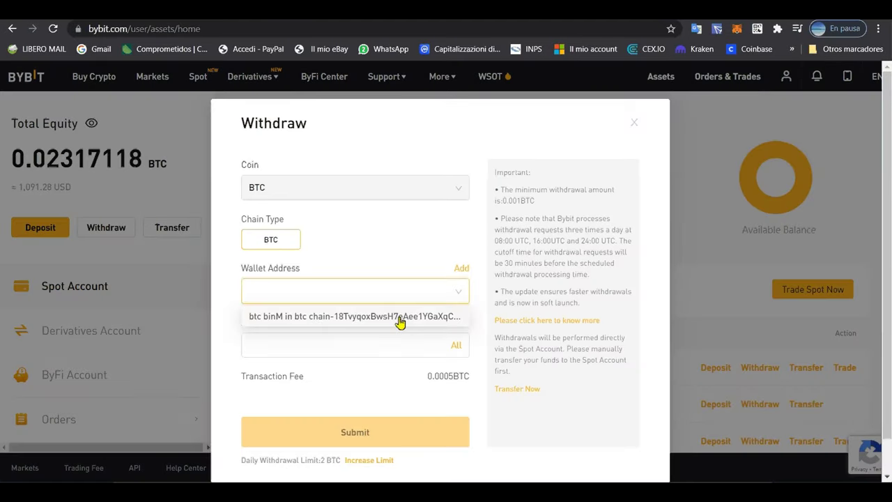
left_click(401, 318)
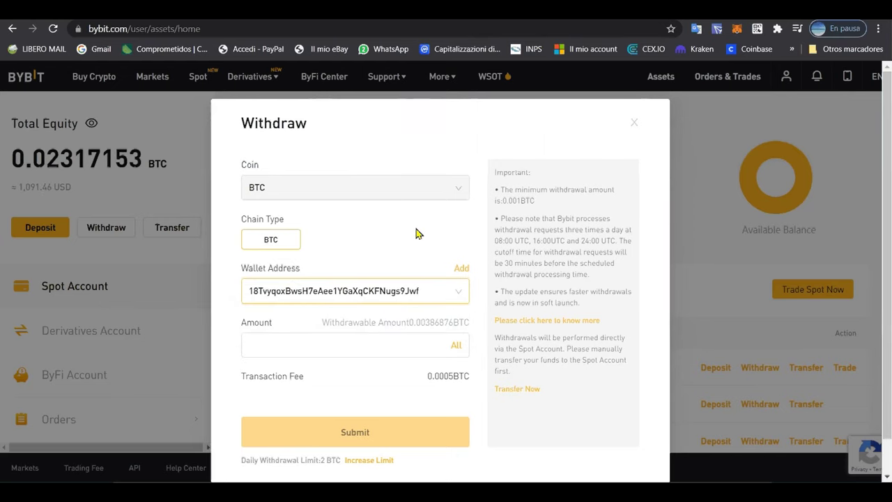
key("F5")
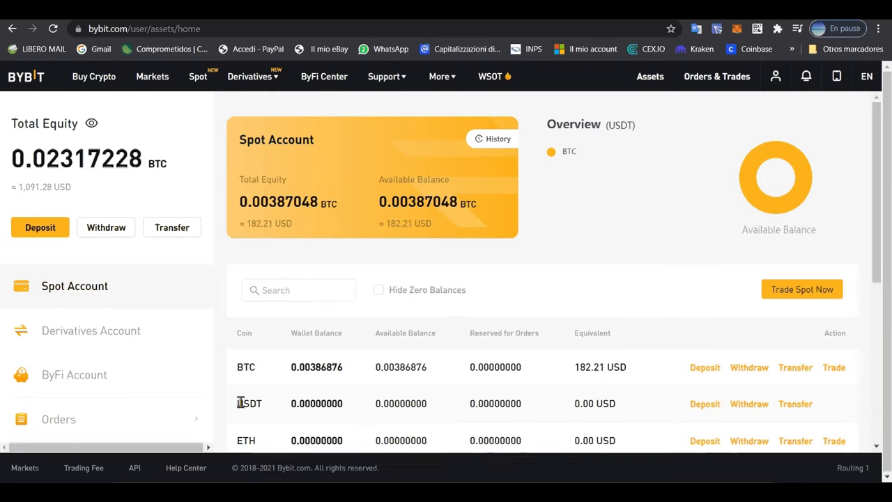
left_click(751, 406)
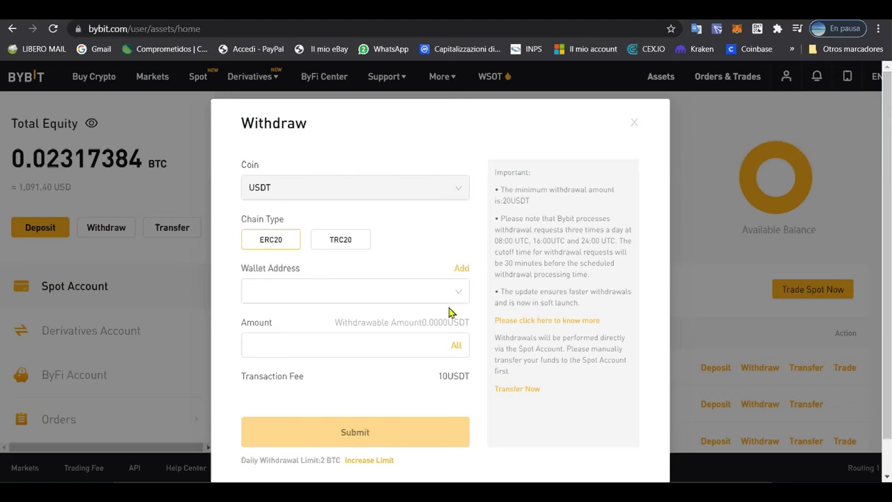
Add a new USDT wallet address on TRC20 named 'Mistercripto UDST binance TRC2'
left_click(461, 270)
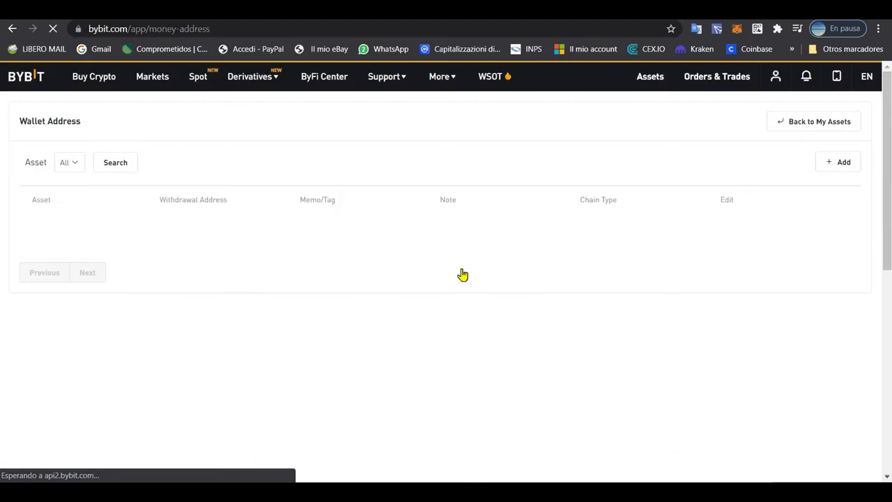
left_click(840, 163)
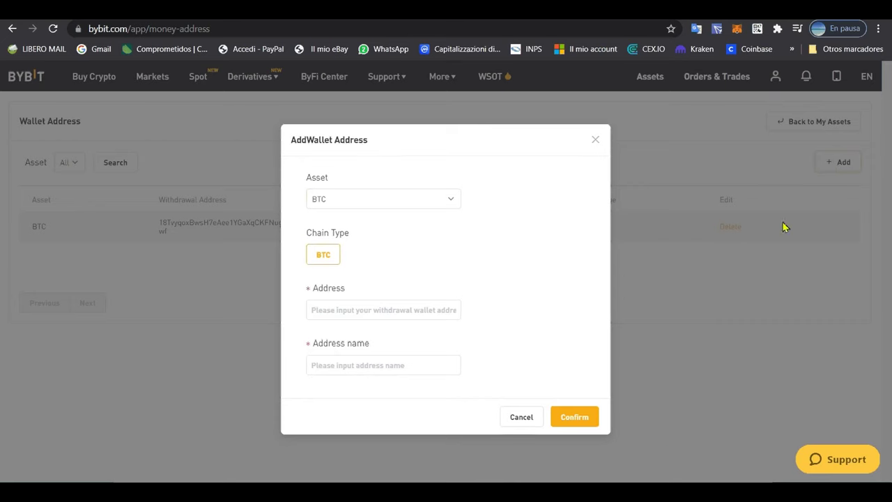
left_click(401, 199)
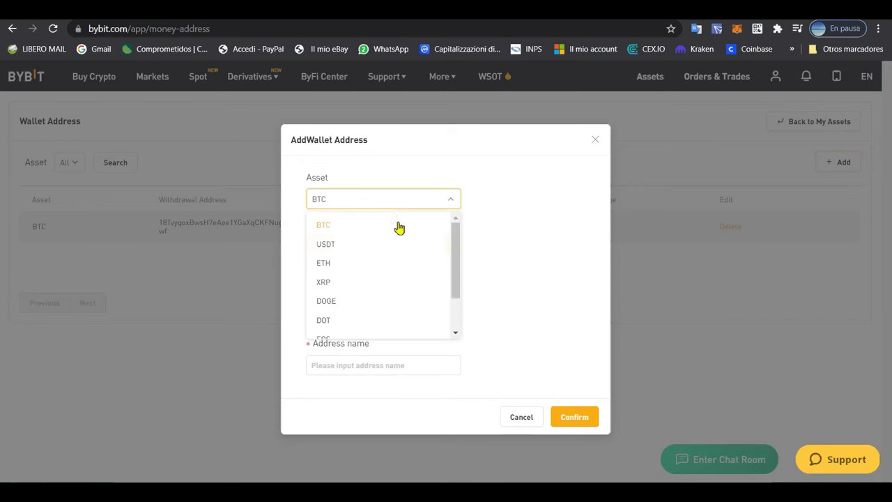
left_click(340, 247)
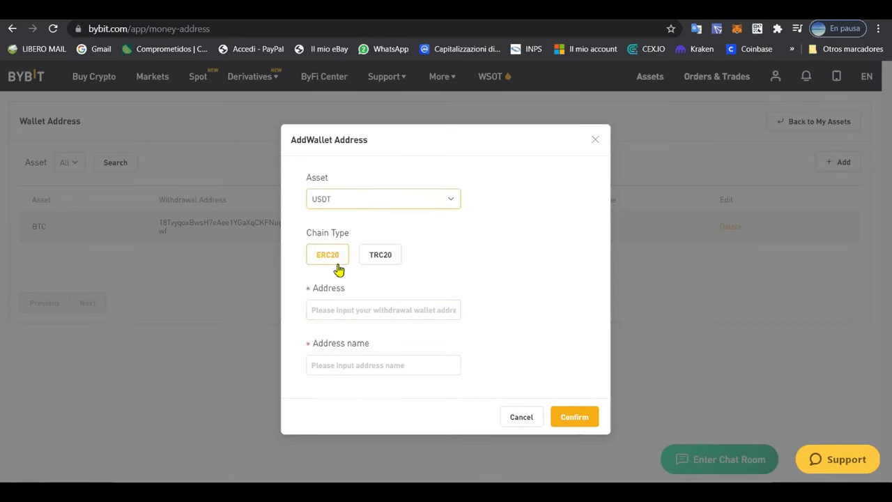
left_click(391, 259)
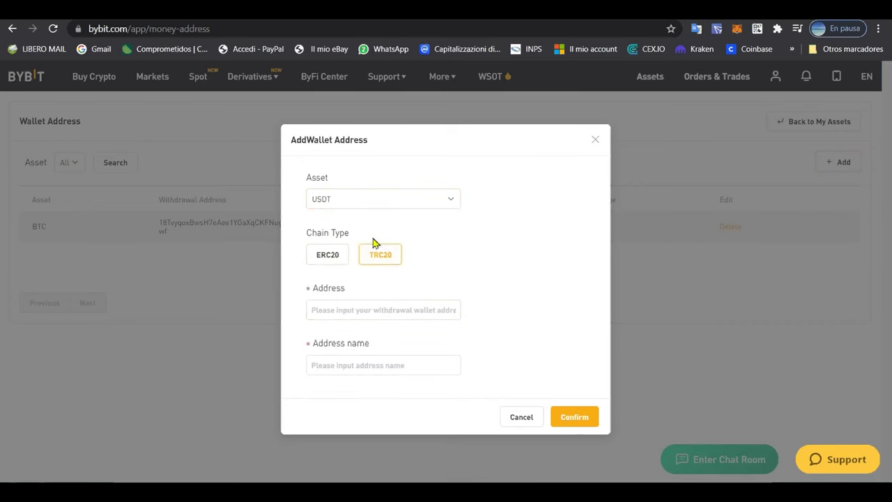
left_click(366, 372)
type("Mist")
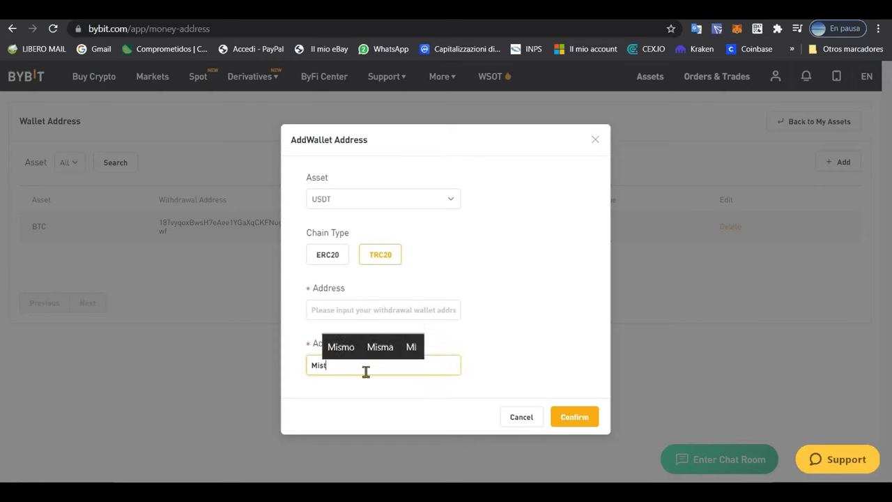
type("ercripto ")
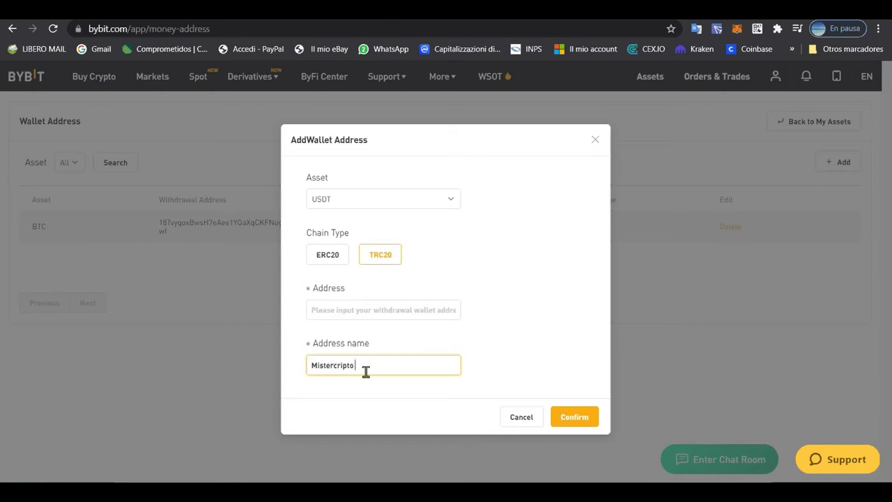
type("UDS")
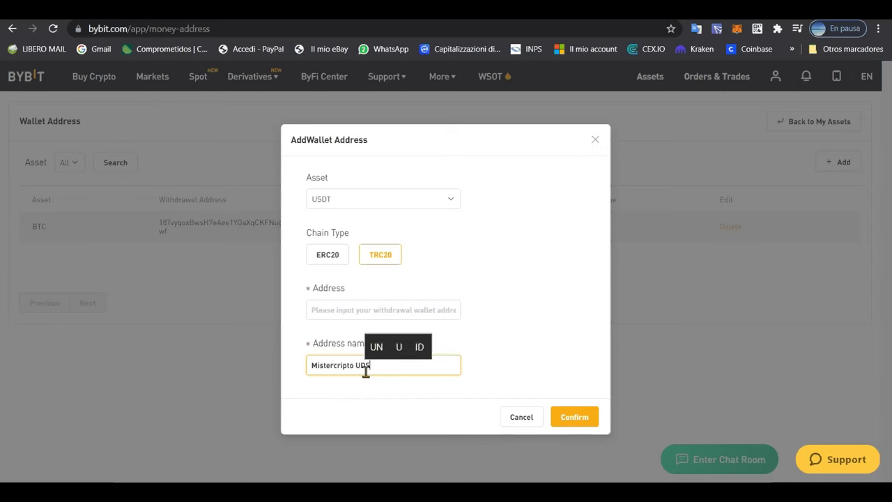
type("T binan")
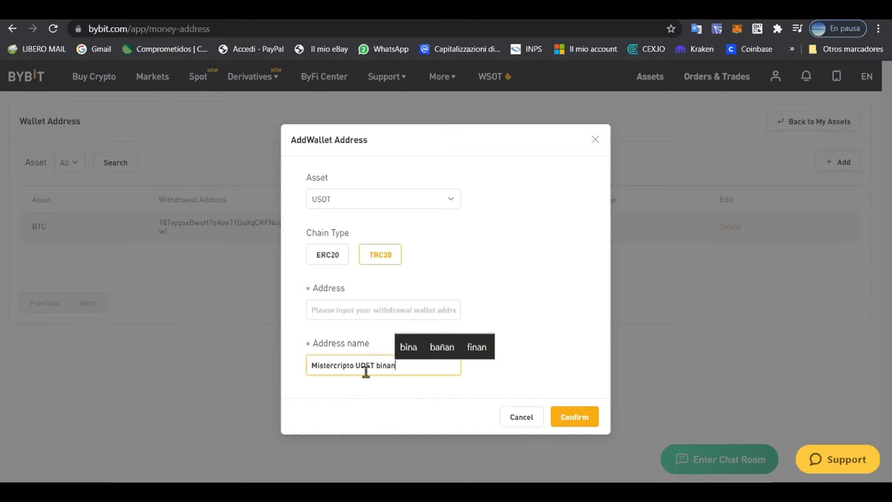
type("ce TRC")
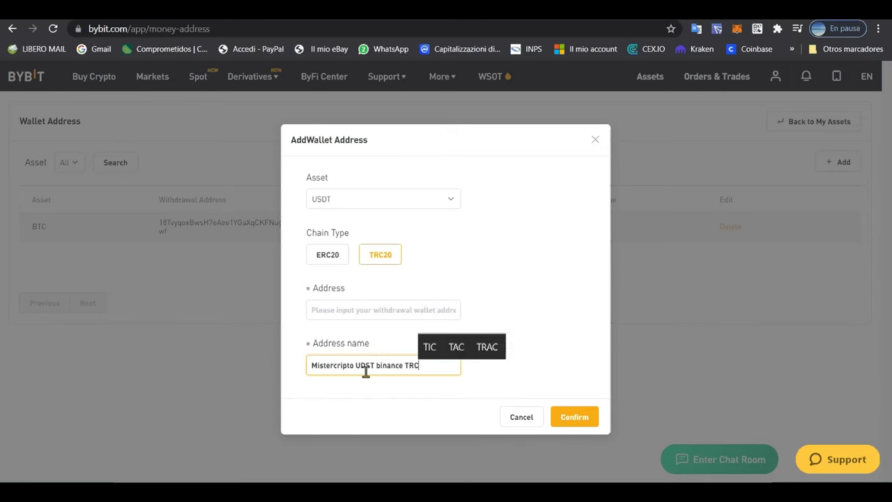
type("20")
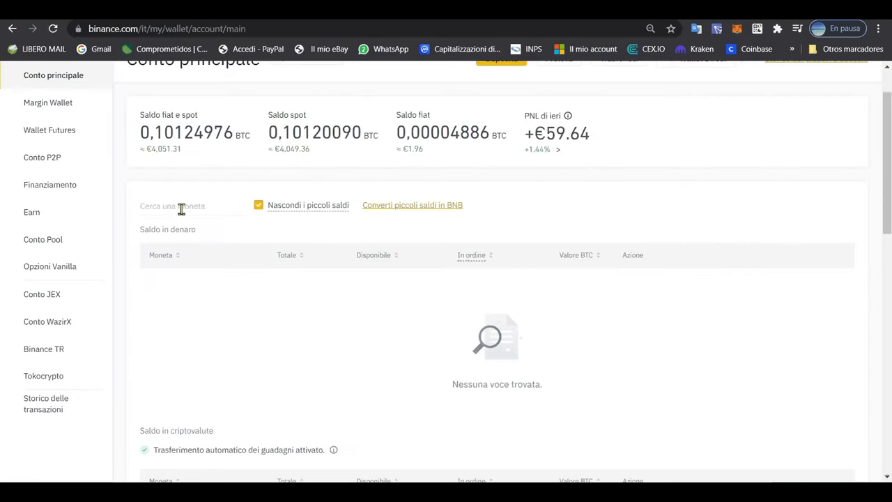
Copy Binance's USDT deposit address on the Tron (TRC20) network and return to Bybit
left_click(182, 208)
type("usdt")
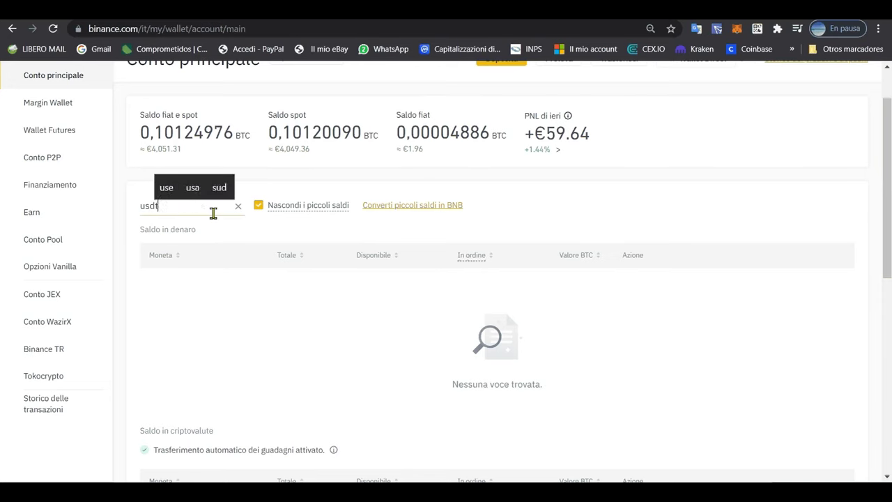
scroll(390, 411, "down", 1)
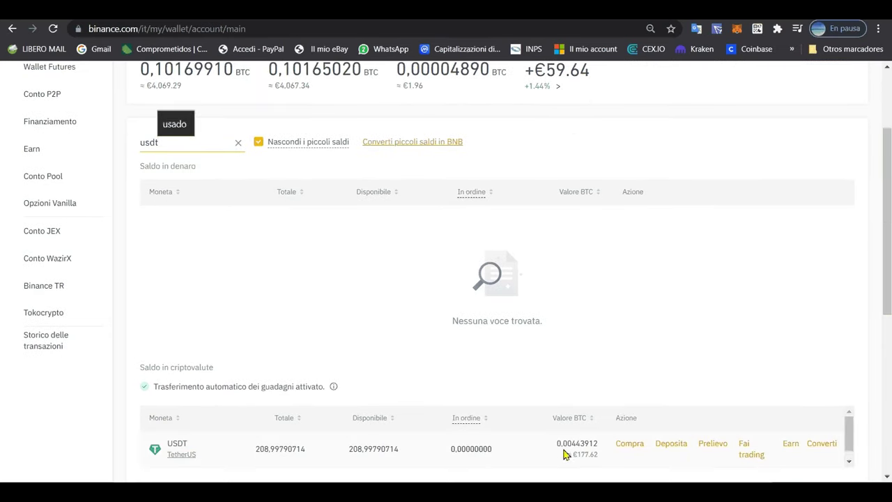
left_click(681, 449)
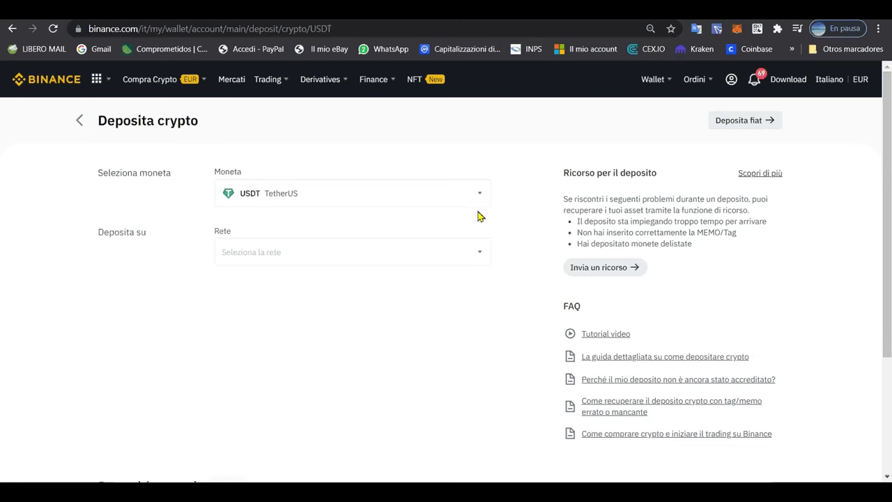
left_click(481, 253)
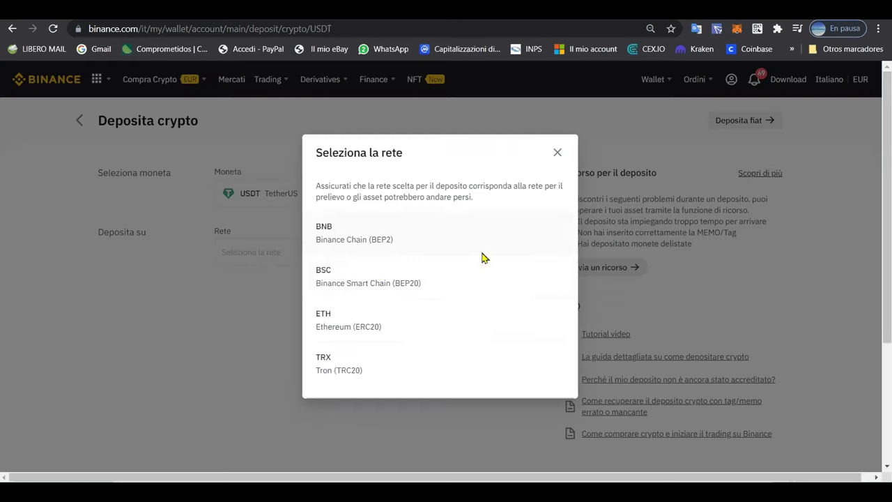
left_click(354, 373)
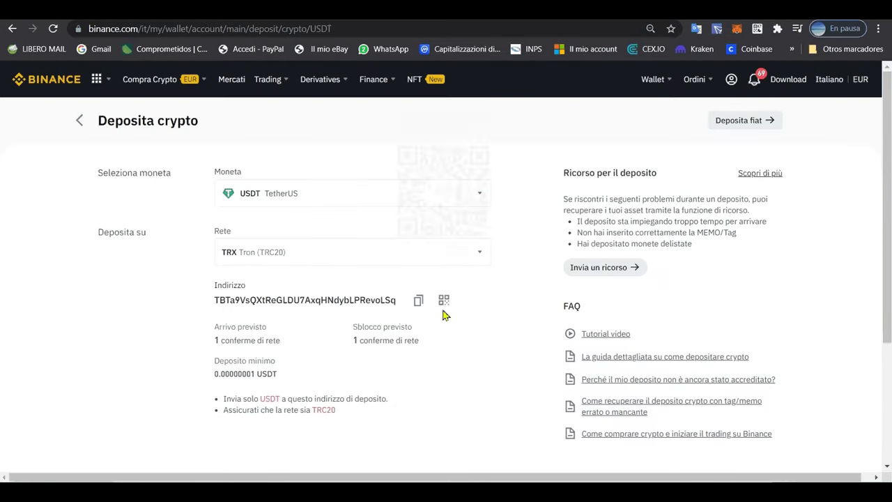
left_click(420, 303)
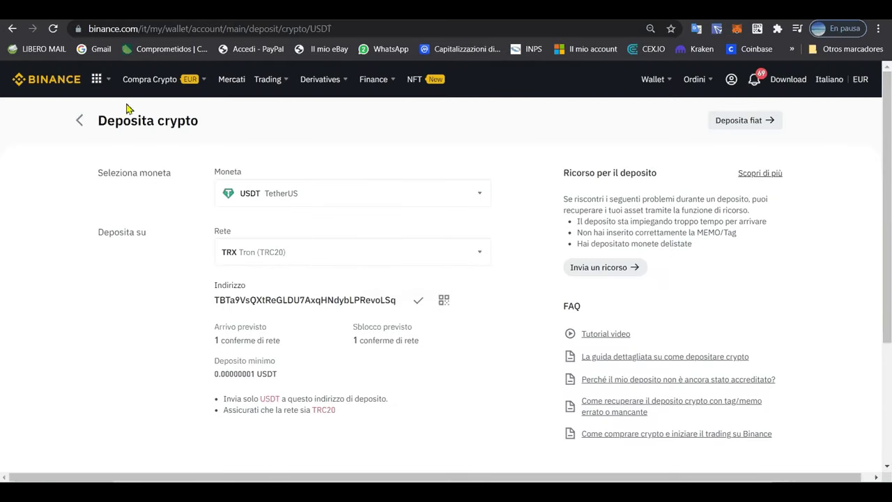
key("ctrl+Tab")
Paste the Binance TRC20 address, confirm with the 2FA code, and return to My Assets
left_click(351, 309)
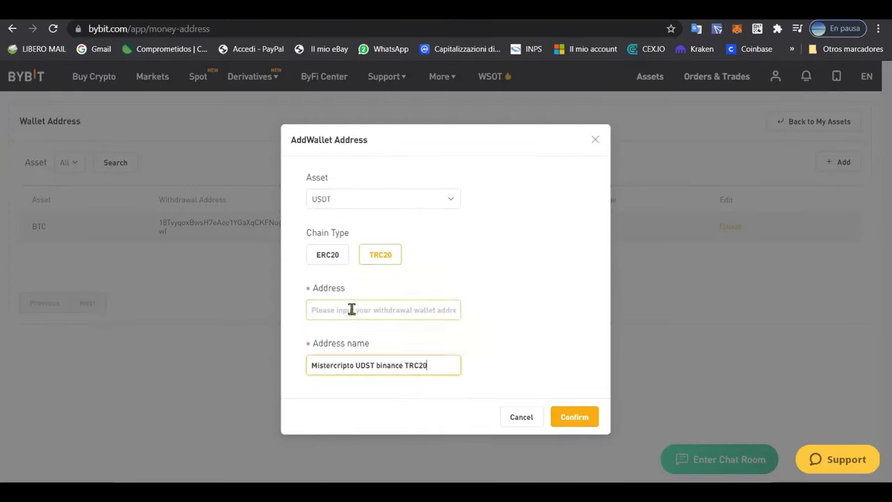
right_click(350, 309)
left_click(389, 209)
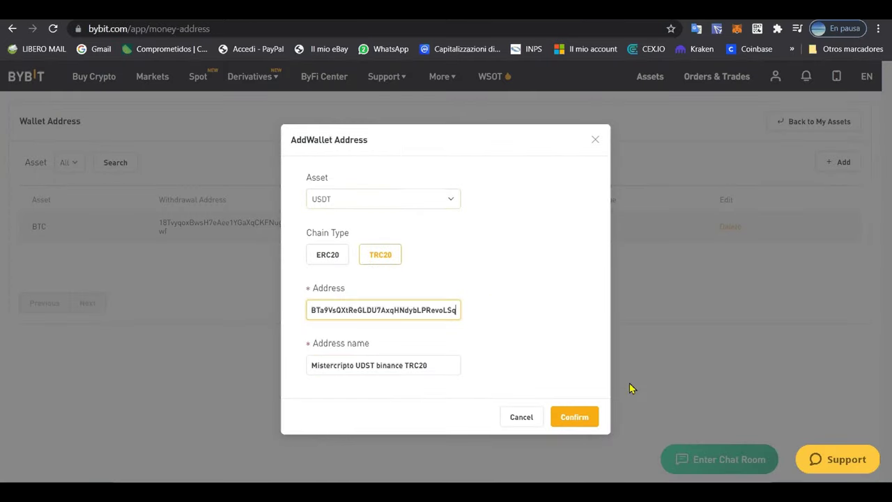
left_click(581, 421)
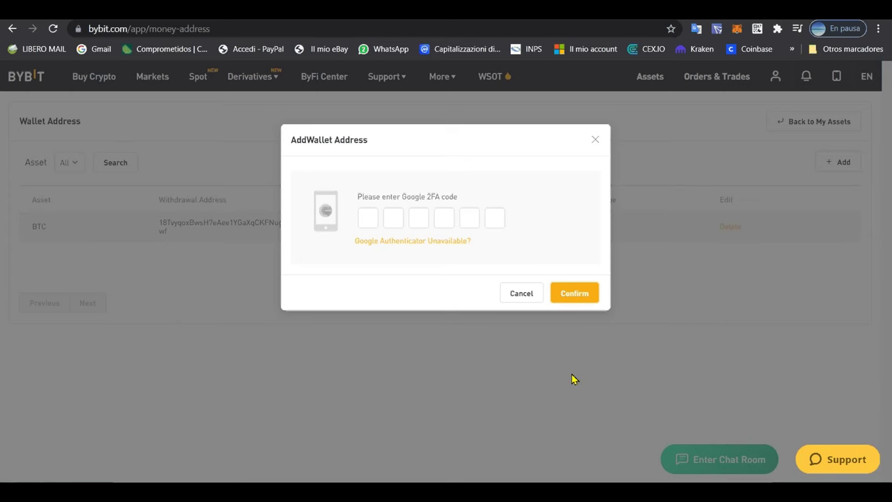
key("ctrl+v")
left_click(583, 295)
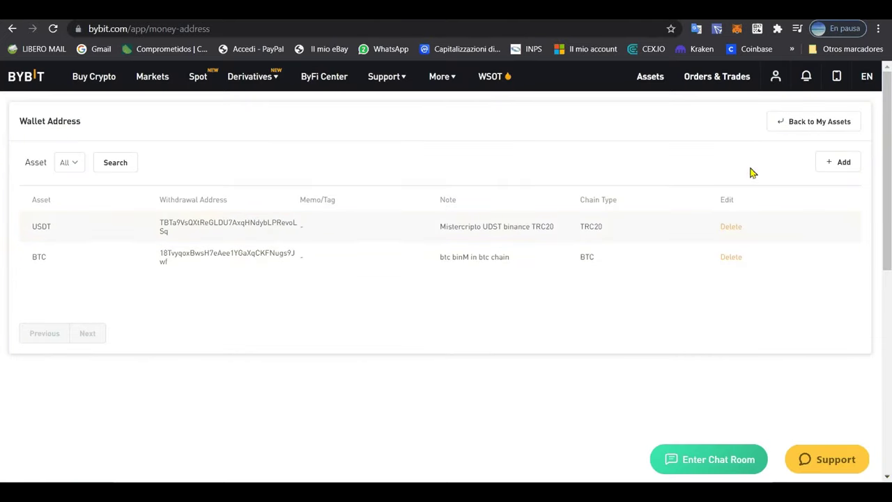
left_click(807, 124)
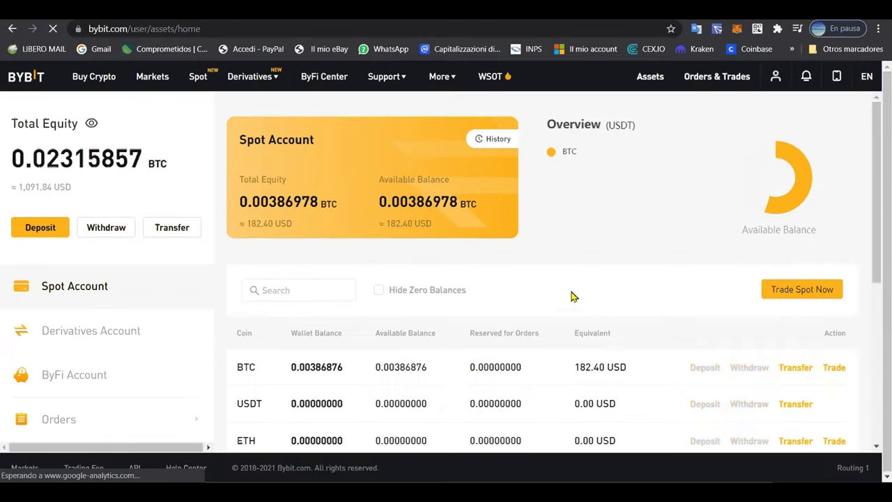
Copy Bybit's USDT deposit address on TRC20 after acknowledging the notice, then switch to Binance
scroll(661, 303, "down", 2)
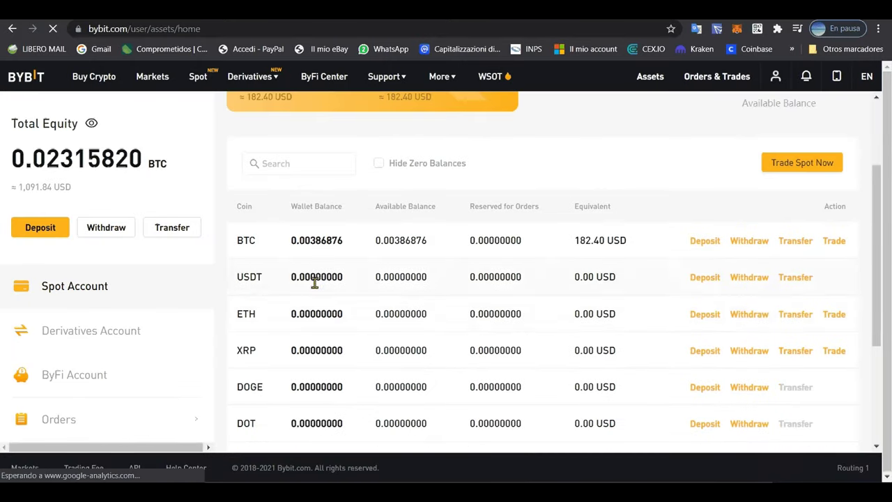
left_click(711, 284)
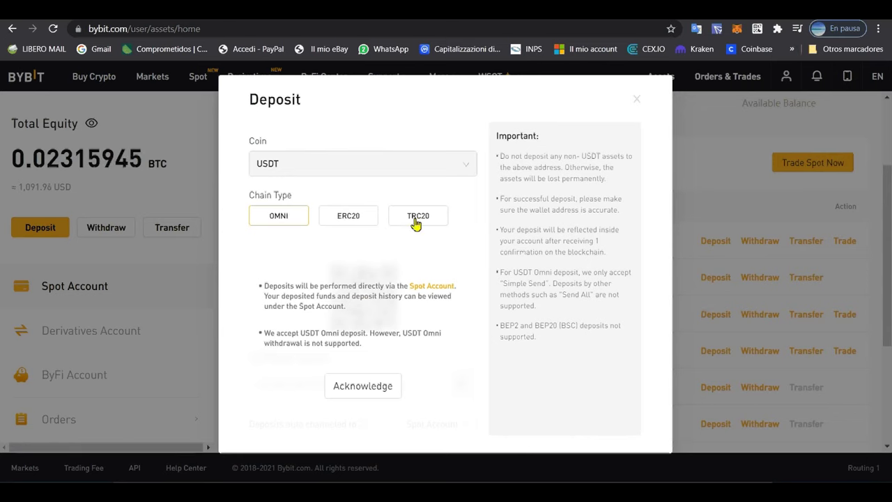
left_click(425, 217)
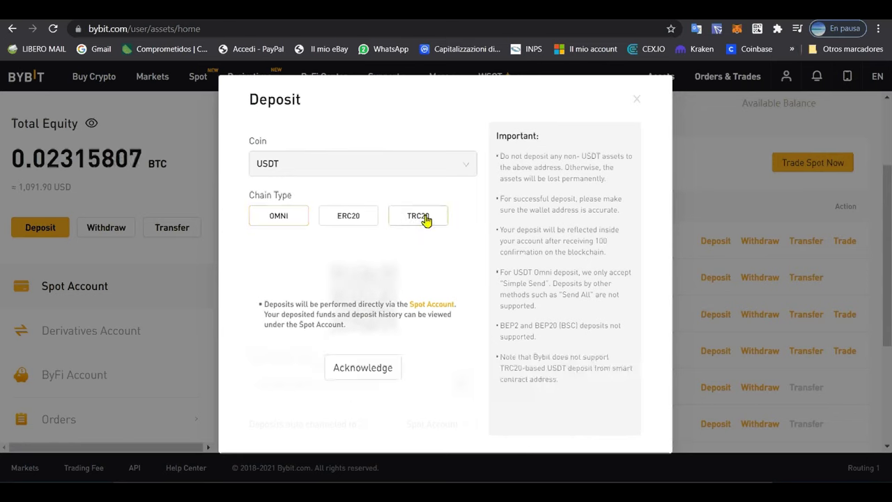
left_click(372, 374)
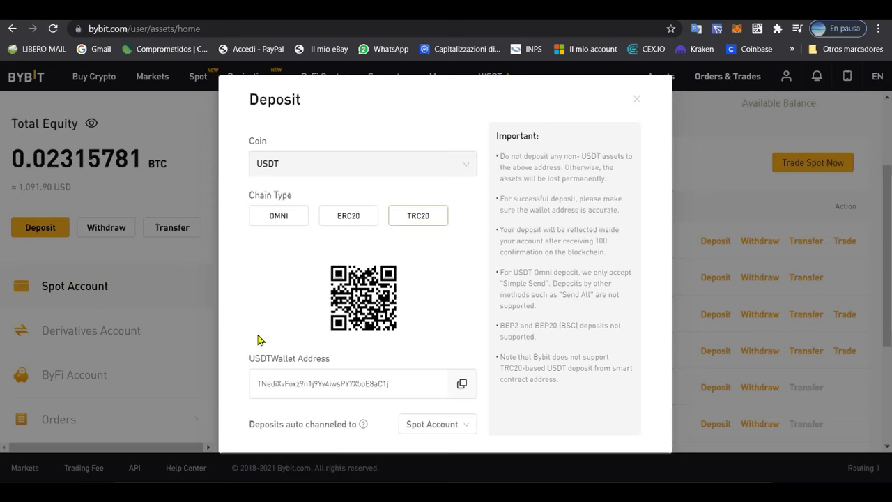
left_click(462, 385)
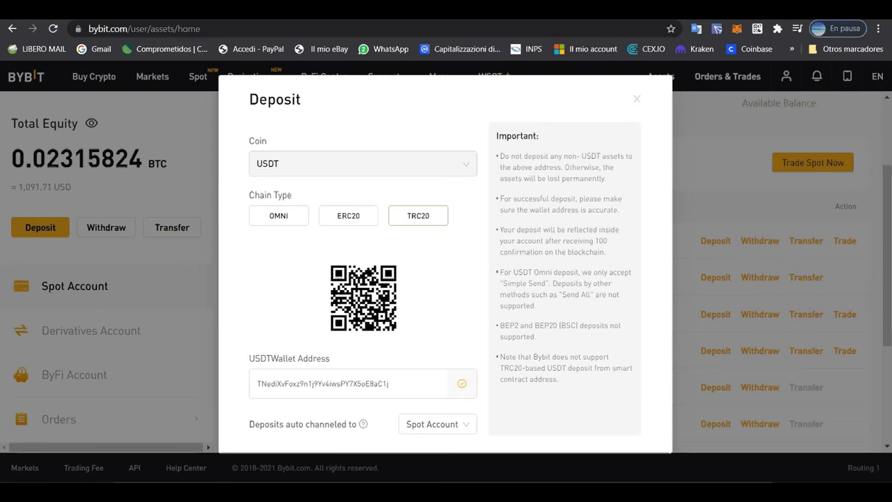
left_click(328, 9)
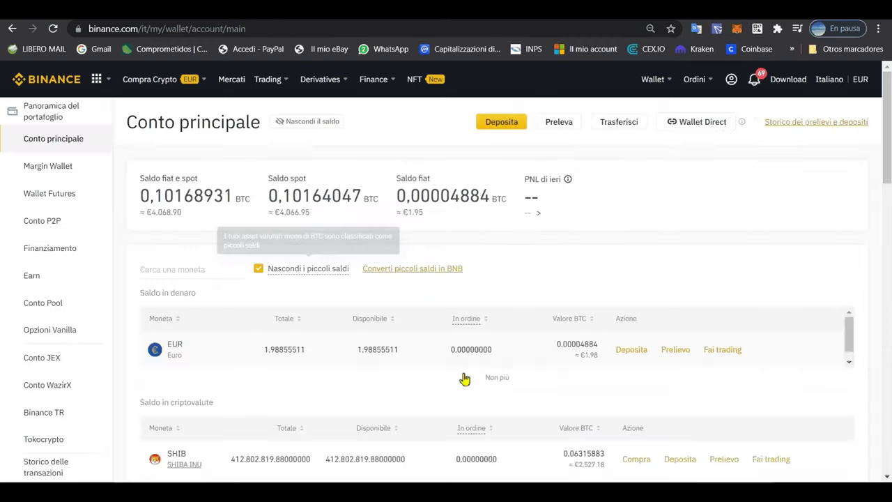
Open Binance's USDT withdrawal and paste the Bybit TRC20 deposit address, checking it against Bybit
left_click(189, 270)
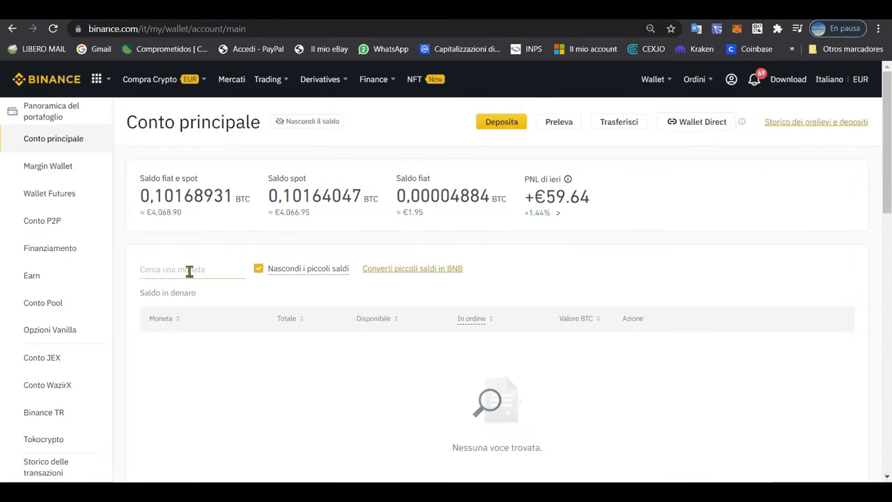
type("usdt")
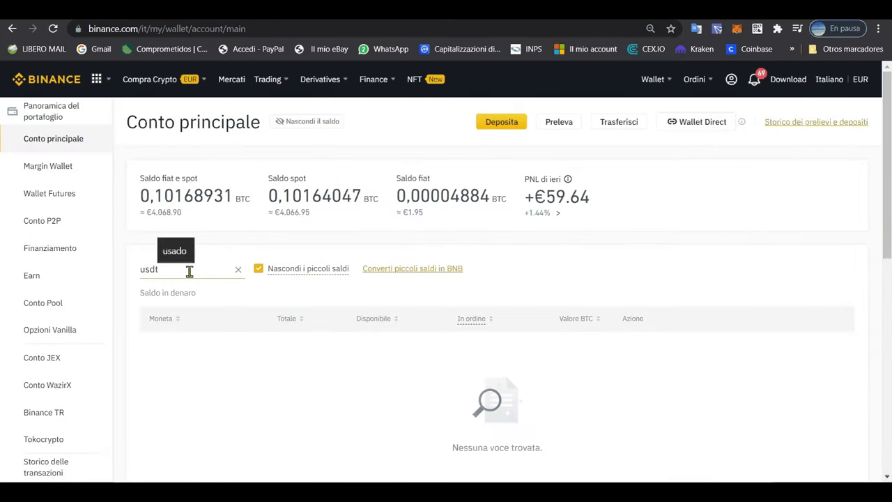
scroll(353, 318, "down", 3)
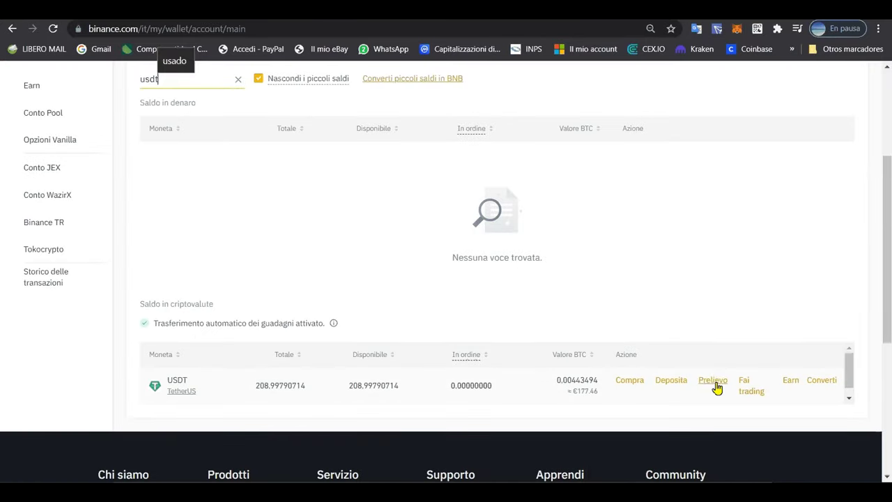
left_click(712, 380)
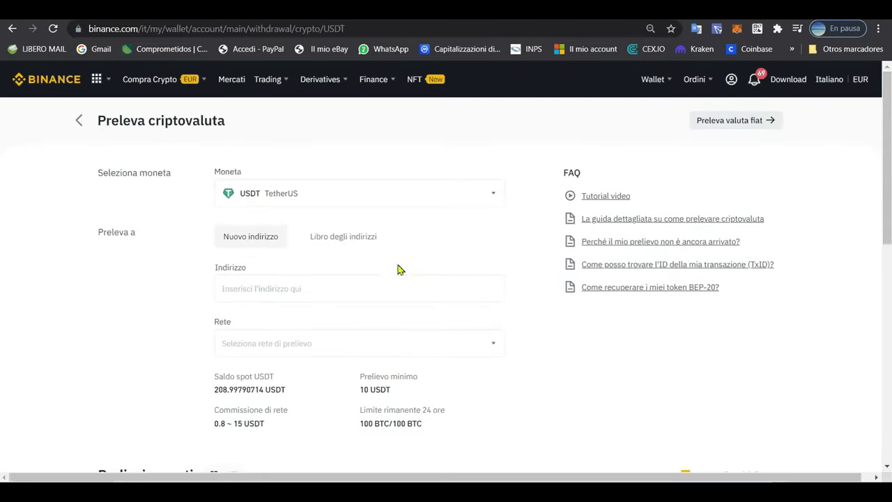
left_click(349, 291)
right_click(349, 291)
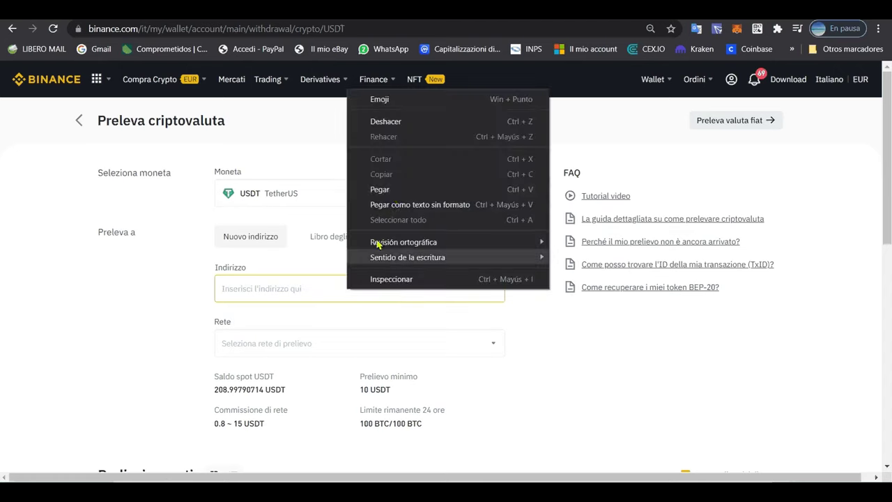
left_click(392, 194)
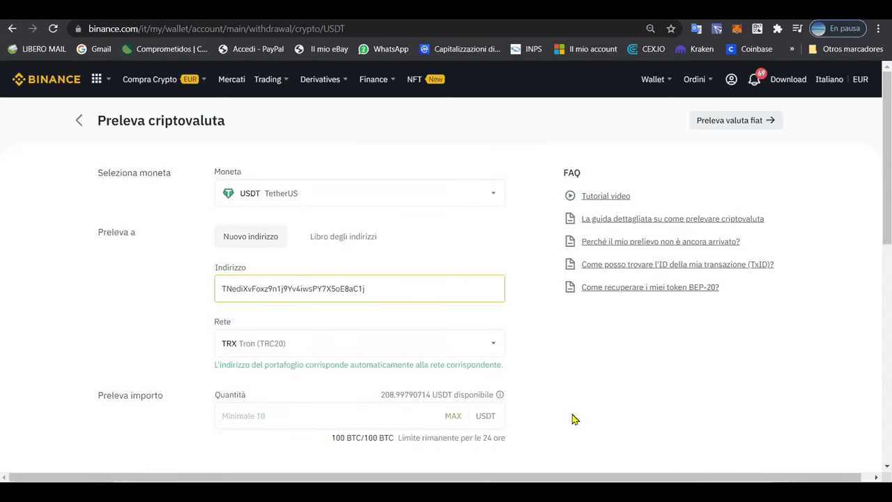
key("ctrl+Tab")
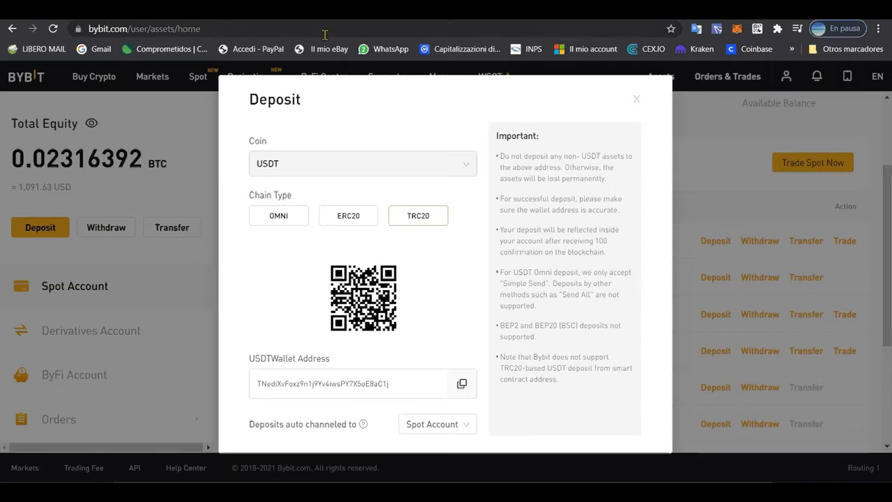
key("ctrl+shift+Tab")
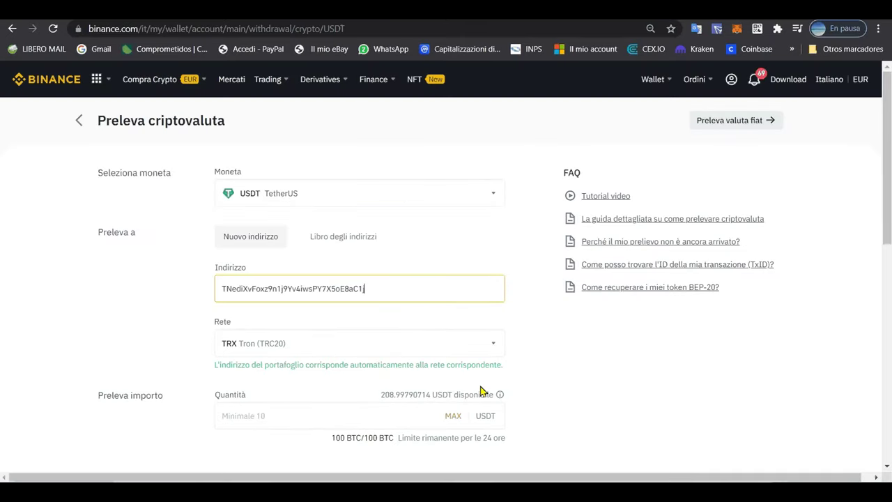
Enter 108 USDT as the withdrawal amount and submit it
scroll(554, 403, "down", 1)
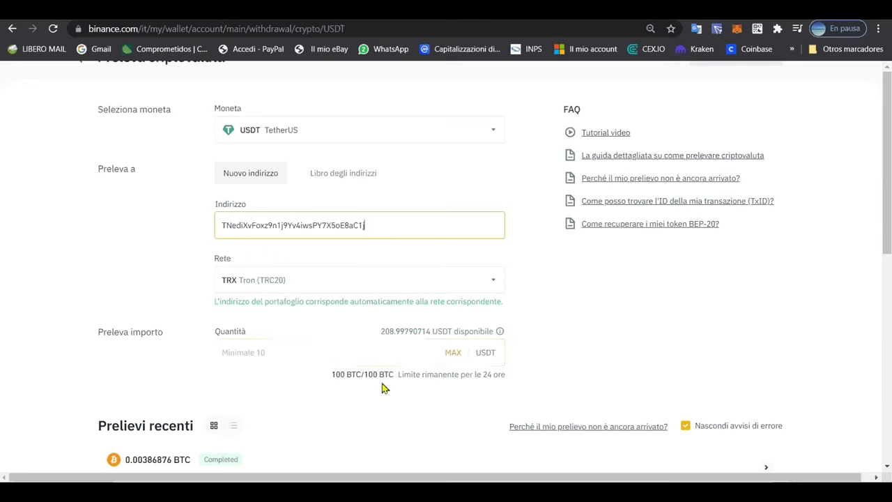
left_click(250, 354)
type("1")
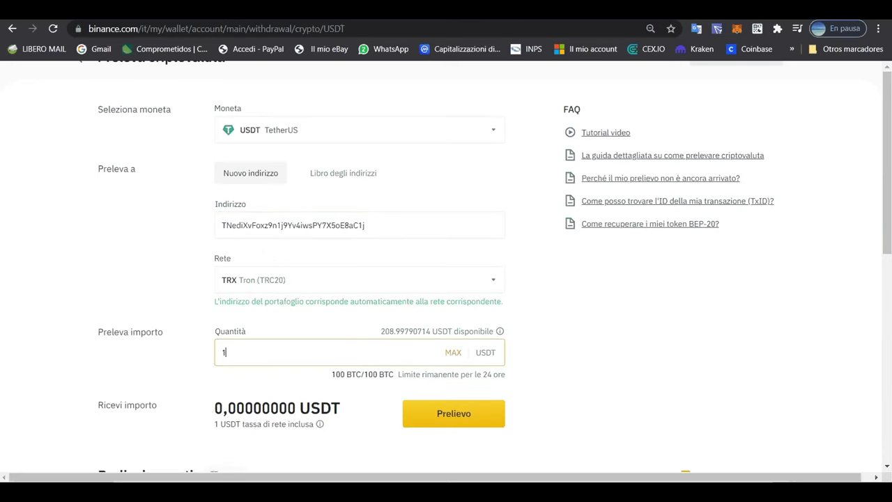
type("08")
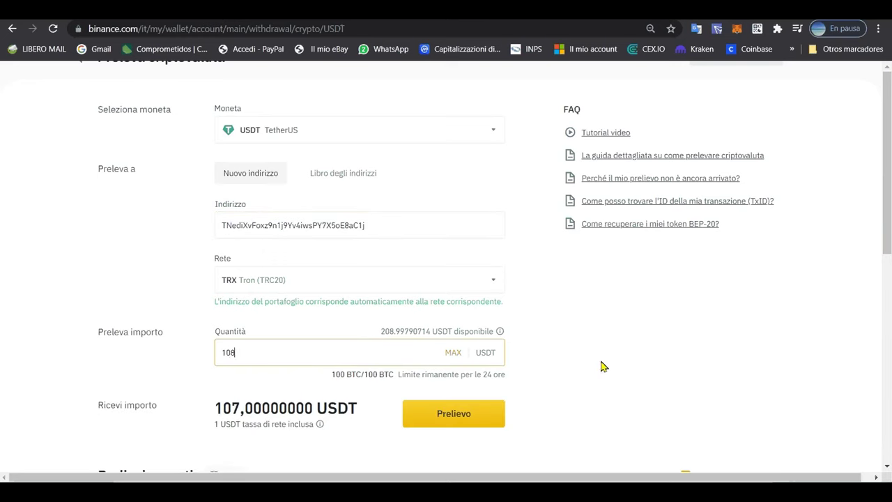
left_click(466, 424)
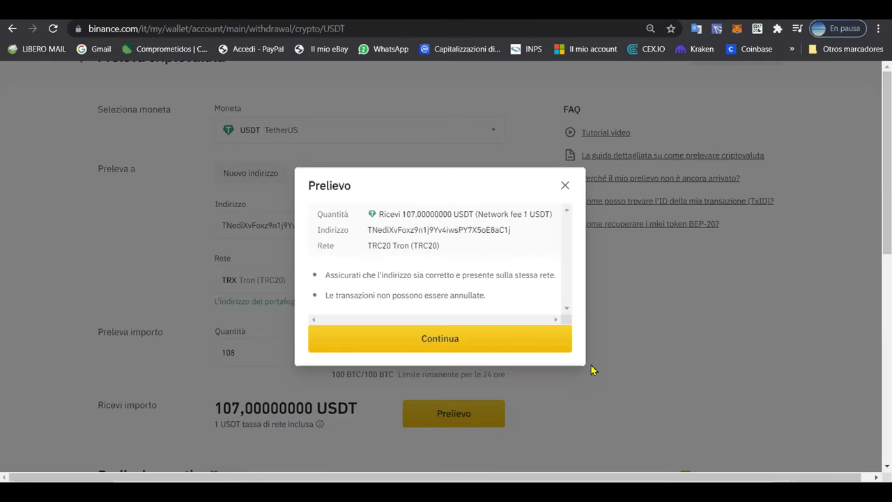
Verify the 108 USDT withdrawal with email and authenticator codes, finish it, and return to Bybit
left_click(486, 351)
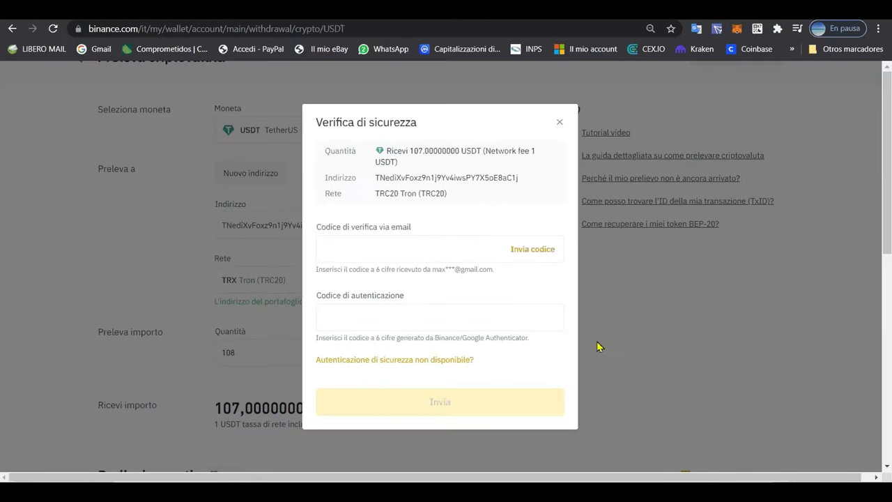
left_click(422, 253)
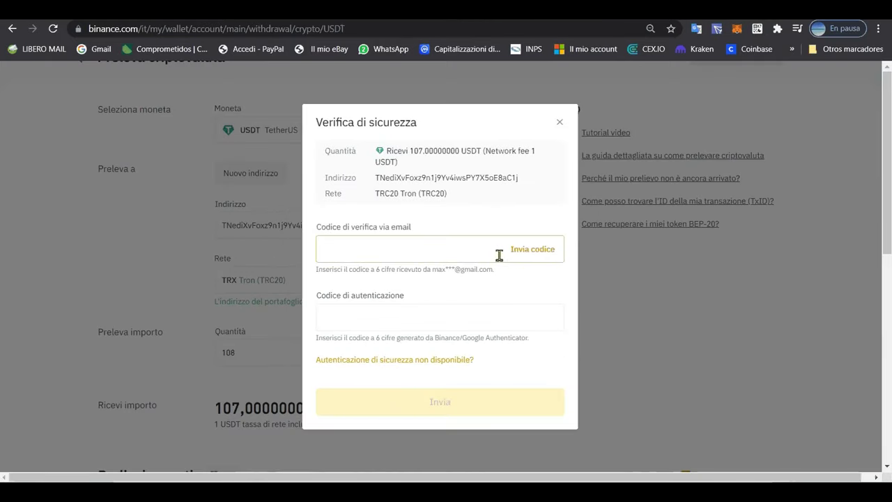
left_click(542, 256)
left_click(379, 247)
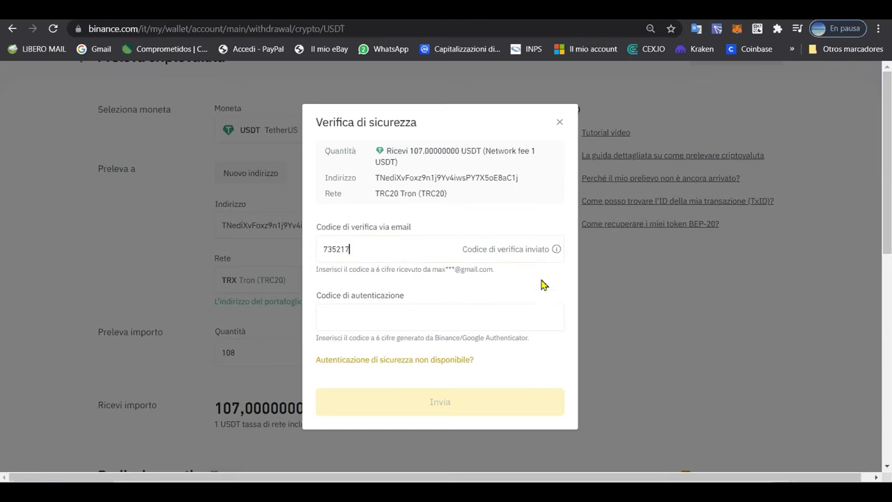
left_click(433, 319)
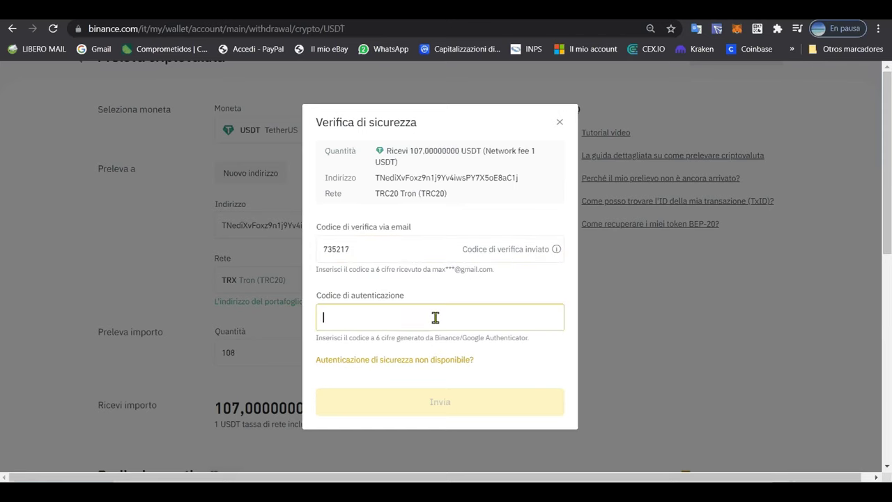
left_click(466, 411)
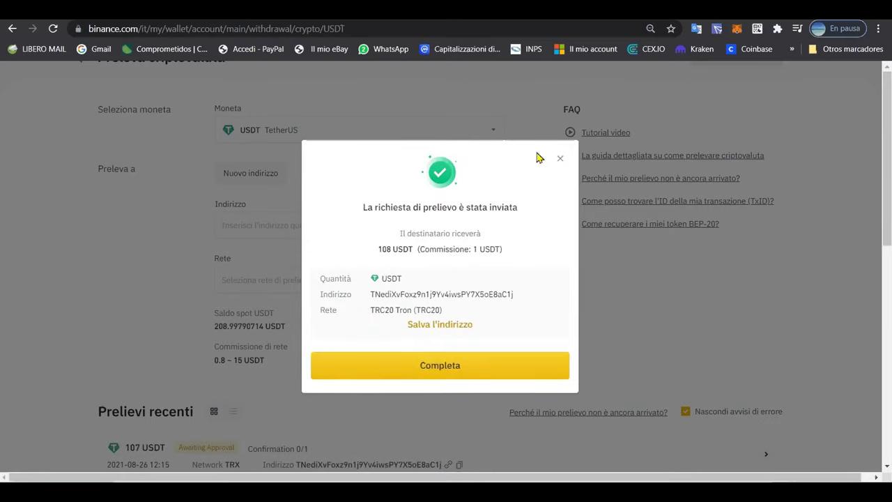
left_click(479, 372)
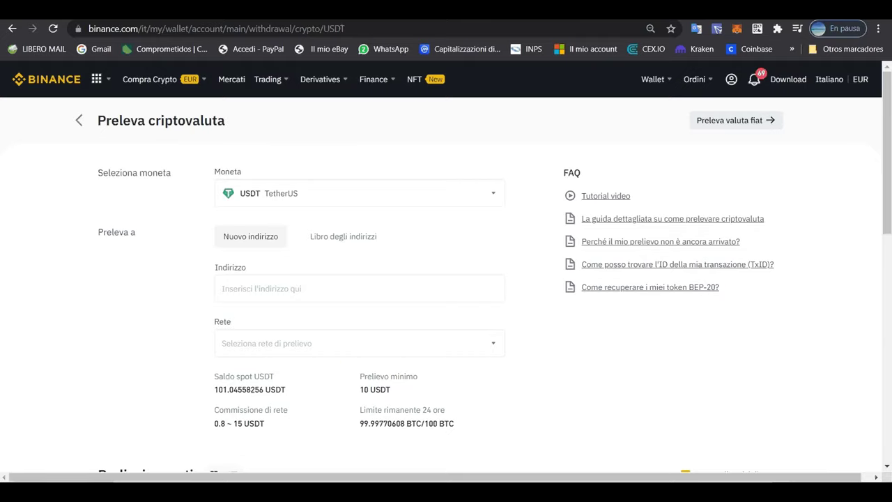
left_click(70, 10)
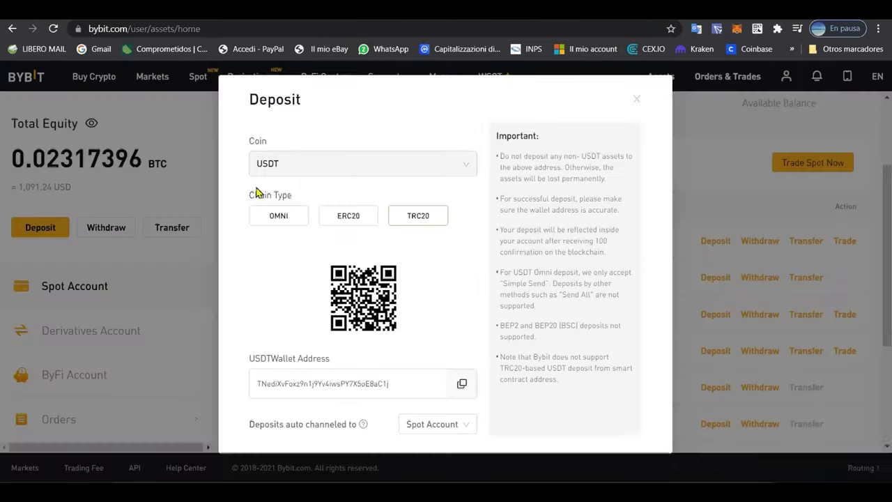
Close the Bybit deposit window and briefly open and close the USDT withdrawal form
left_click(637, 102)
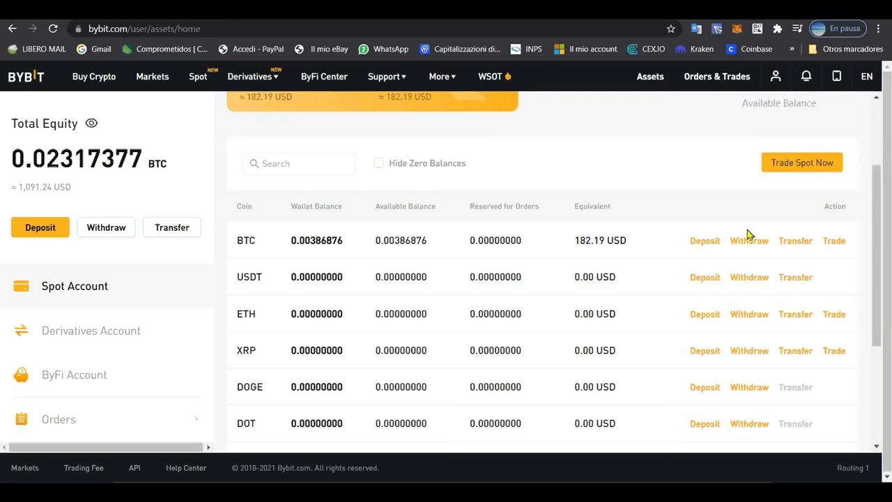
left_click(749, 279)
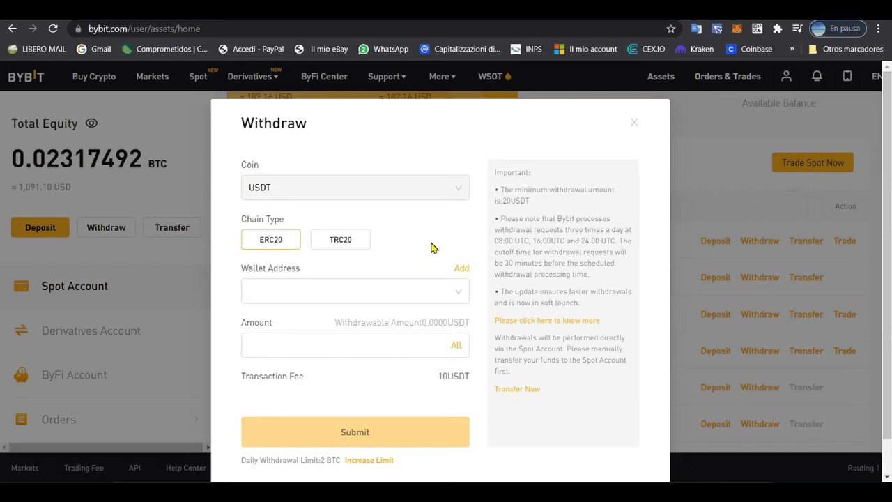
left_click(702, 282)
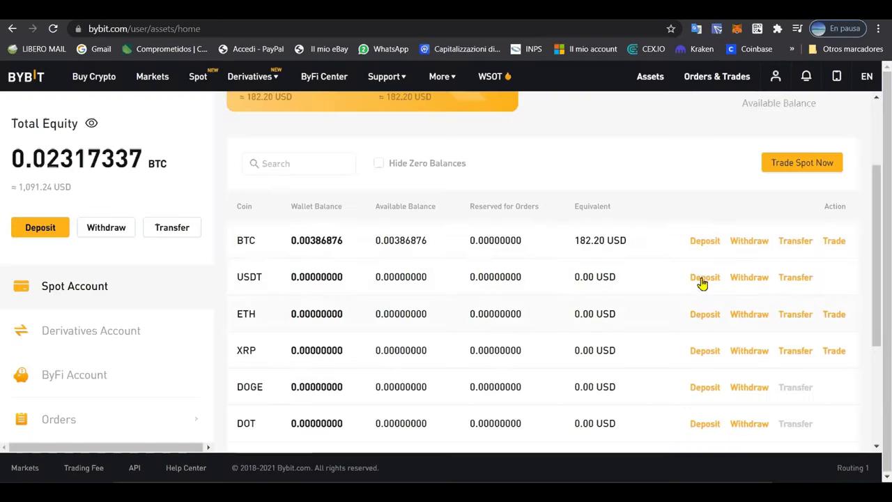
Submit a full-balance BTC withdrawal to the saved address, then cancel at verification
left_click(750, 241)
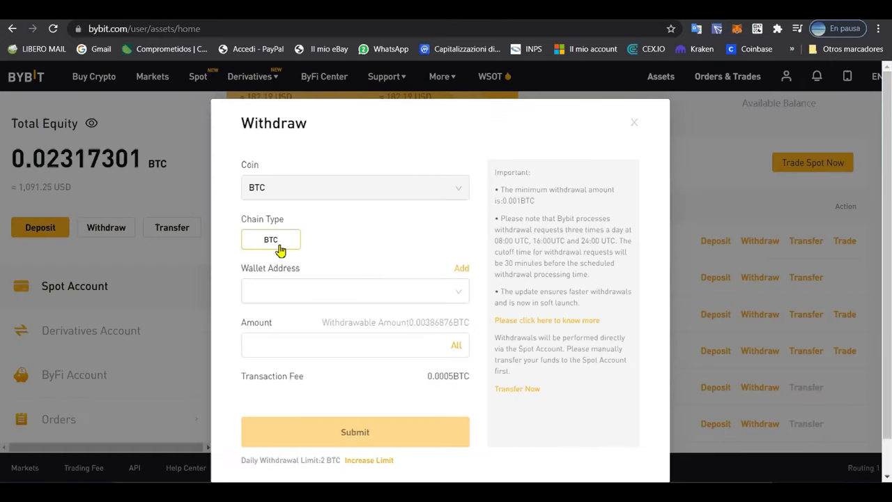
left_click(463, 300)
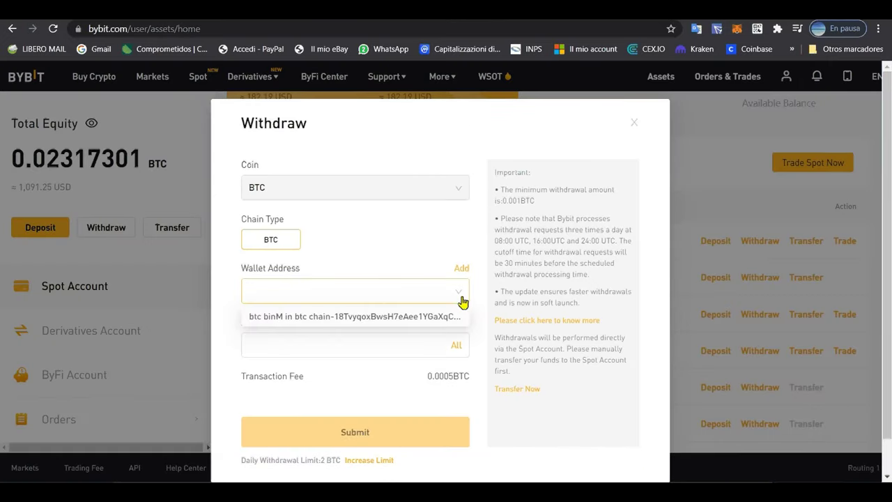
left_click(305, 317)
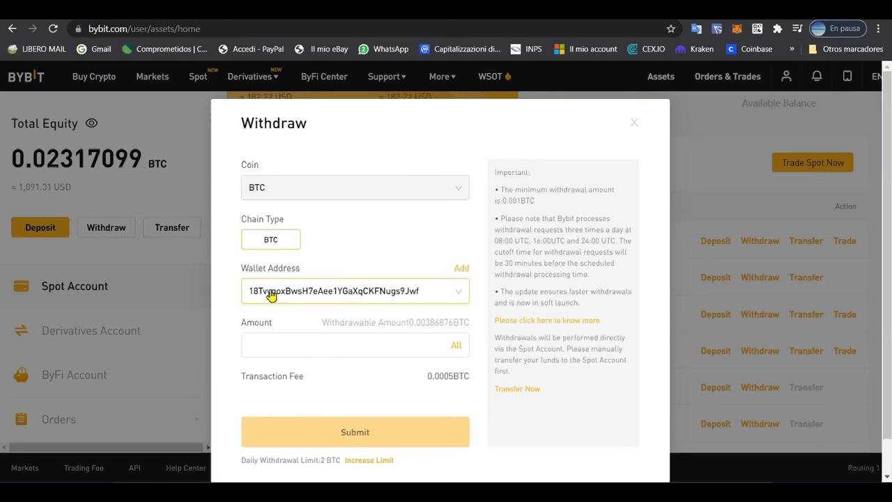
left_click(458, 350)
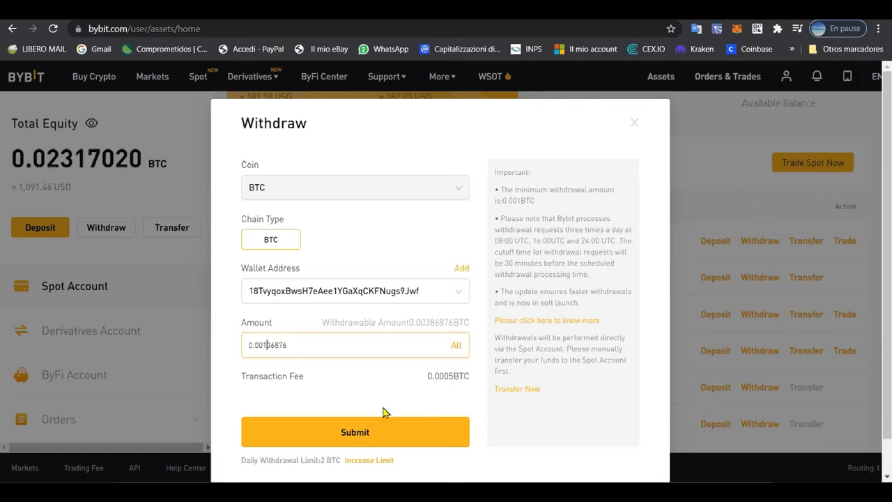
left_click(355, 434)
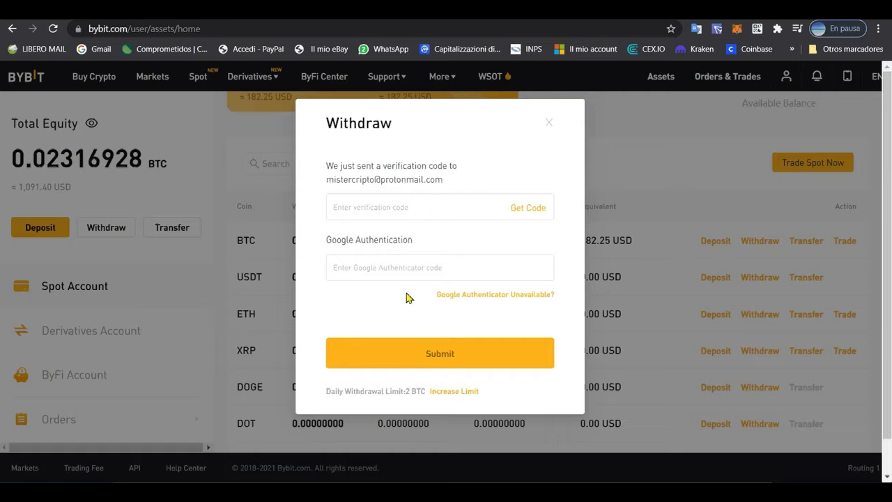
left_click(550, 124)
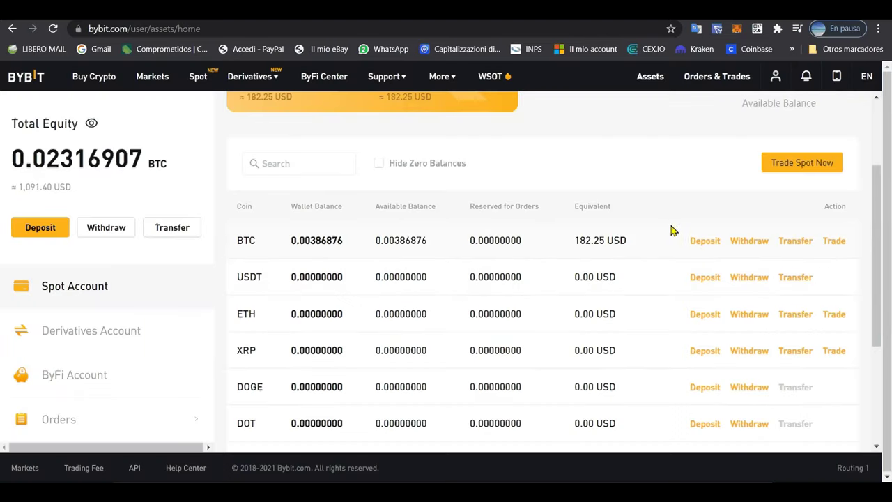
scroll(648, 290, "up", 2)
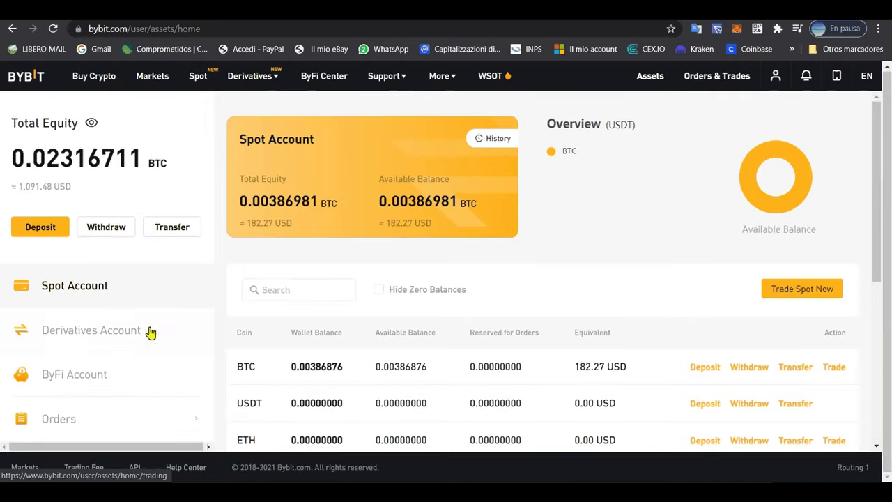
left_click(76, 335)
scroll(584, 287, "down", 3)
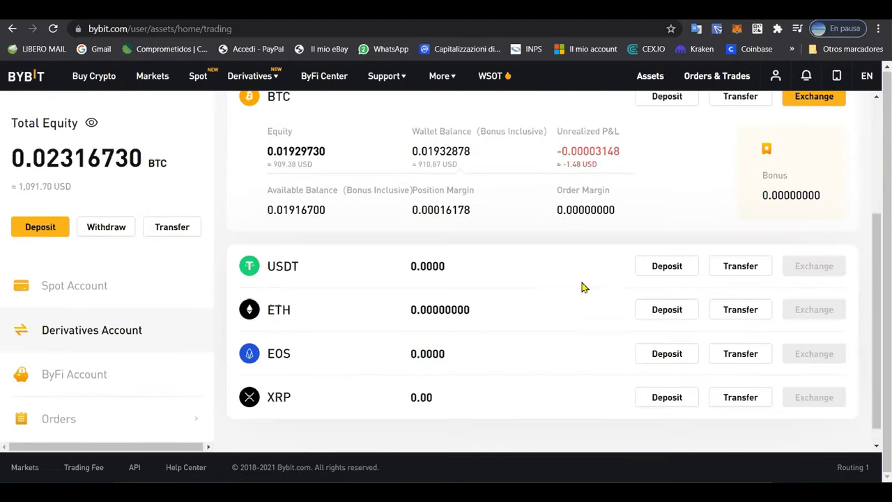
scroll(572, 385, "up", 2)
scroll(565, 382, "down", 2)
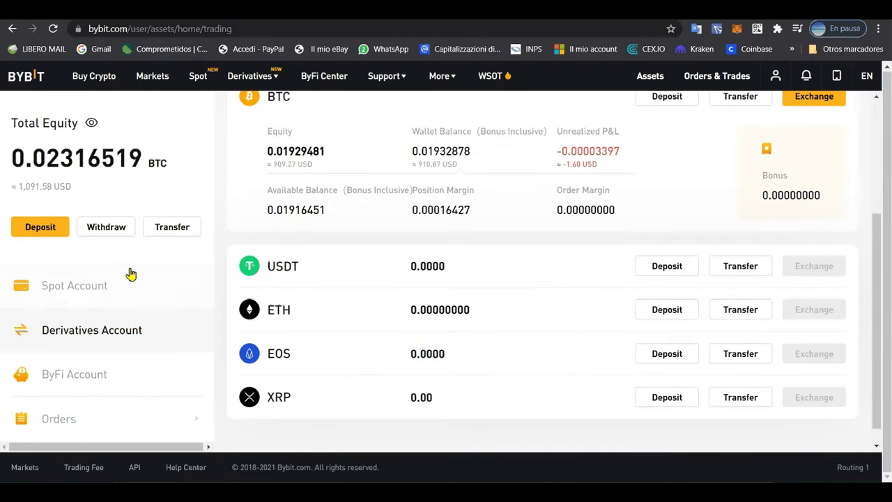
left_click(44, 296)
scroll(546, 336, "down", 3)
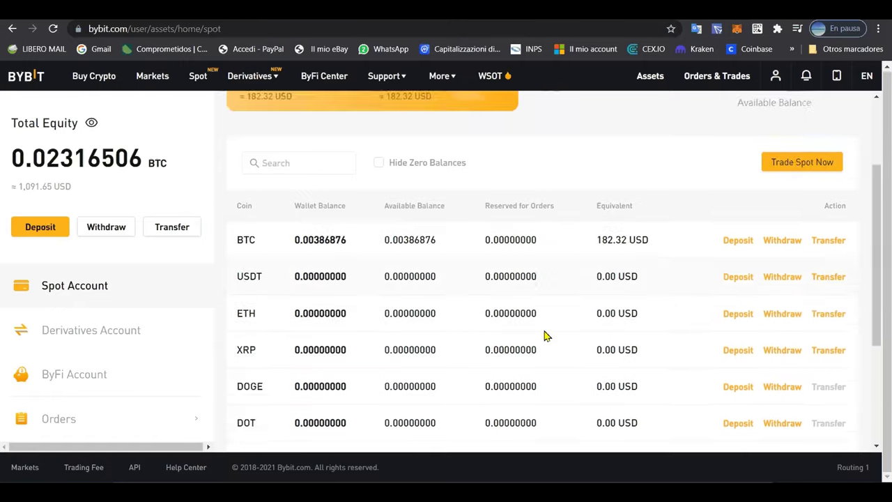
scroll(544, 336, "down", 2)
scroll(544, 335, "up", 4)
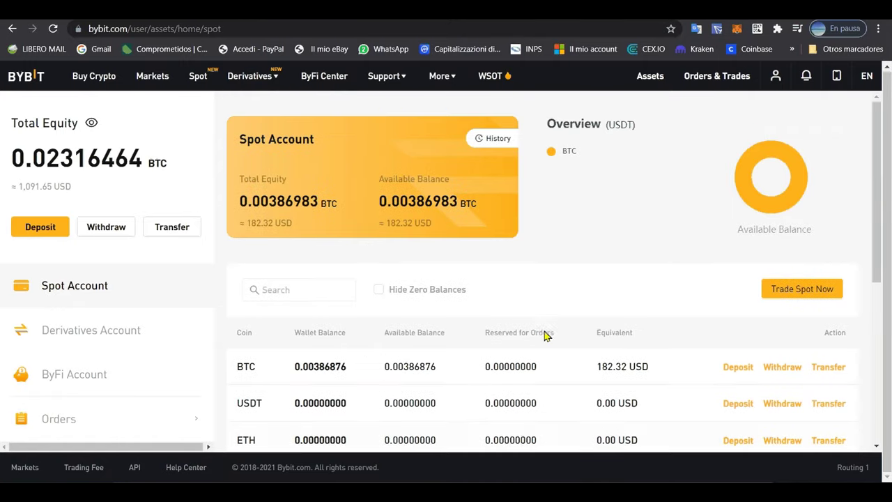
left_click(195, 80)
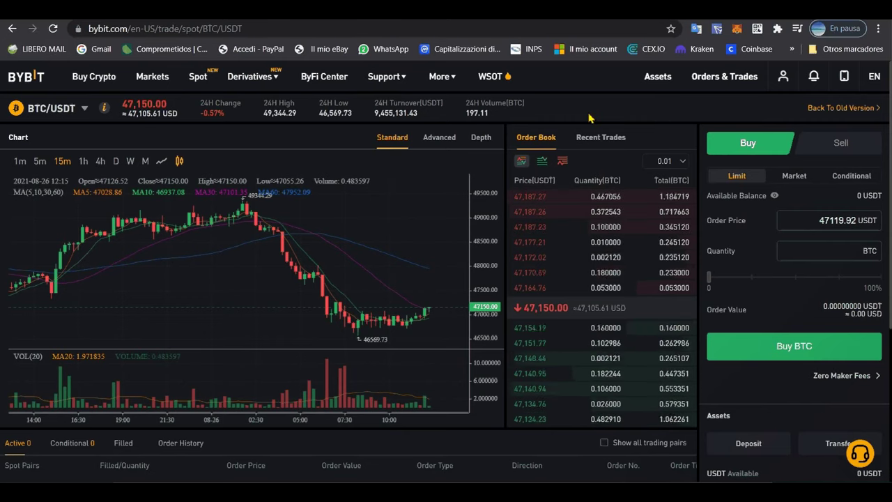
left_click(84, 109)
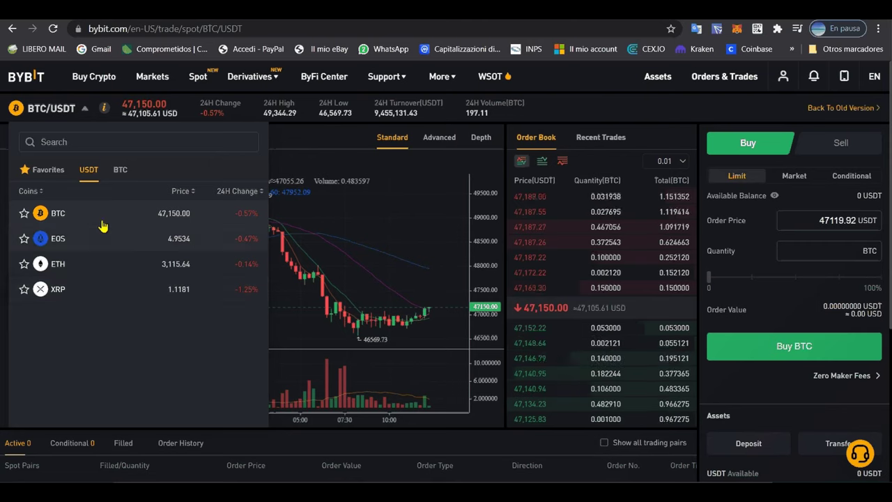
left_click(120, 171)
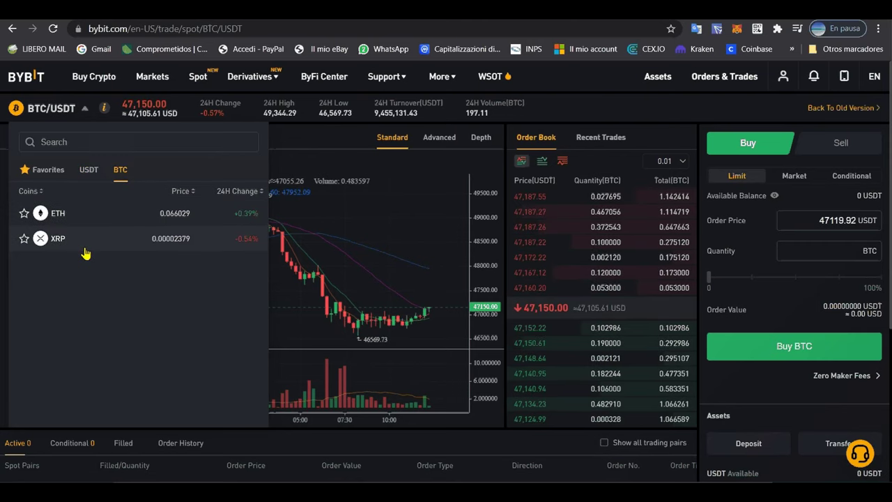
mouse_move(228, 79)
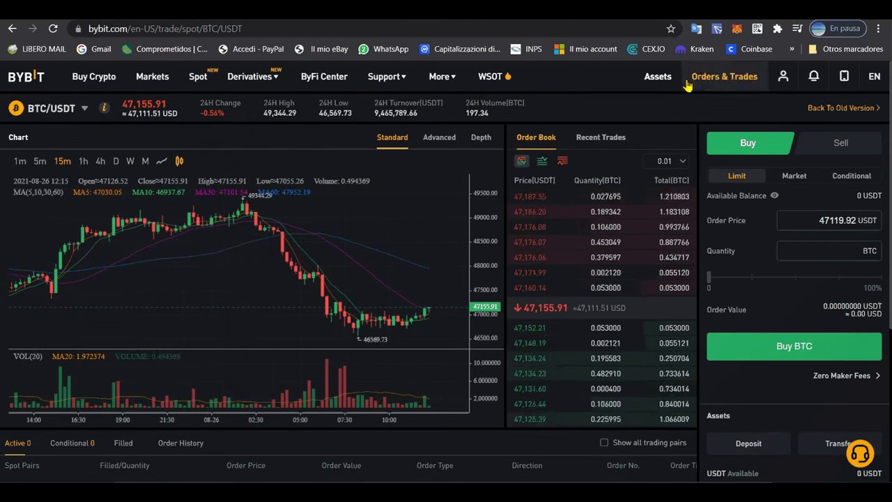
left_click(657, 77)
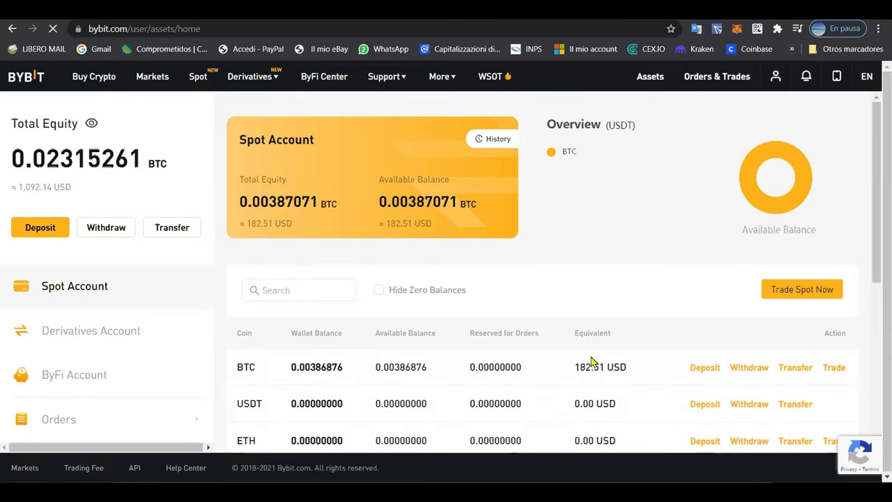
Pick the saved BTC address in the BTC withdrawal form, then close it
left_click(752, 371)
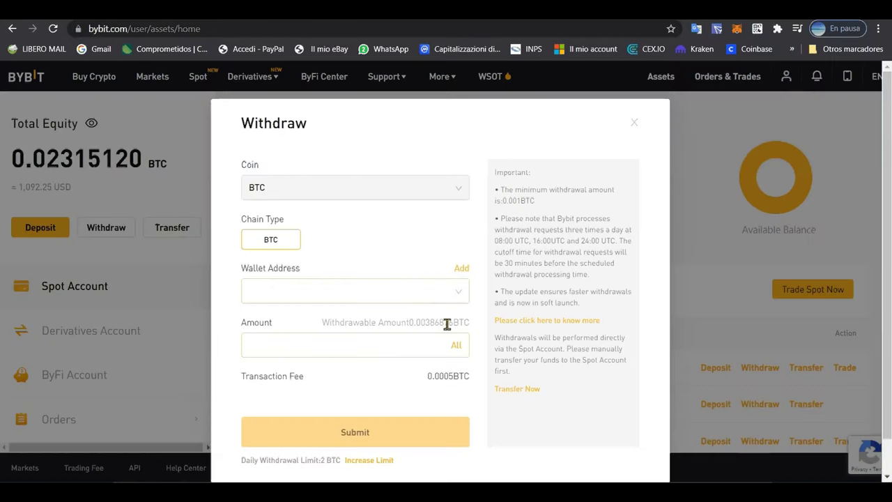
left_click(457, 293)
left_click(414, 314)
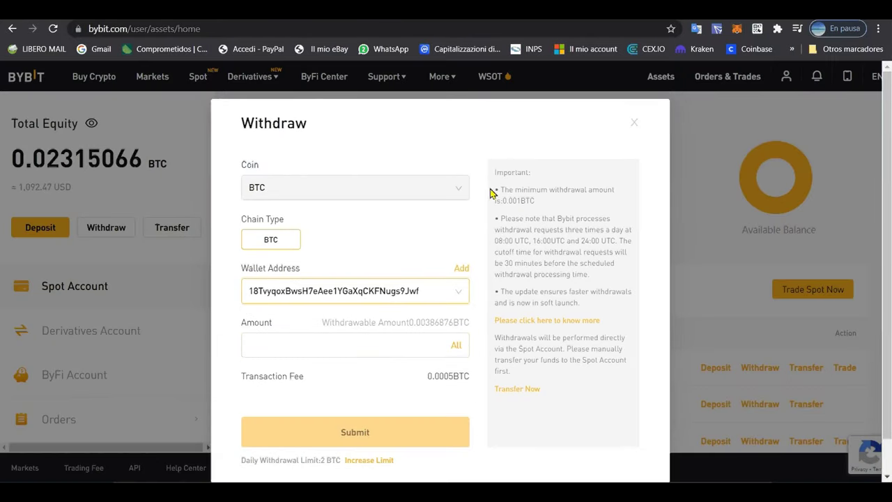
left_click(634, 123)
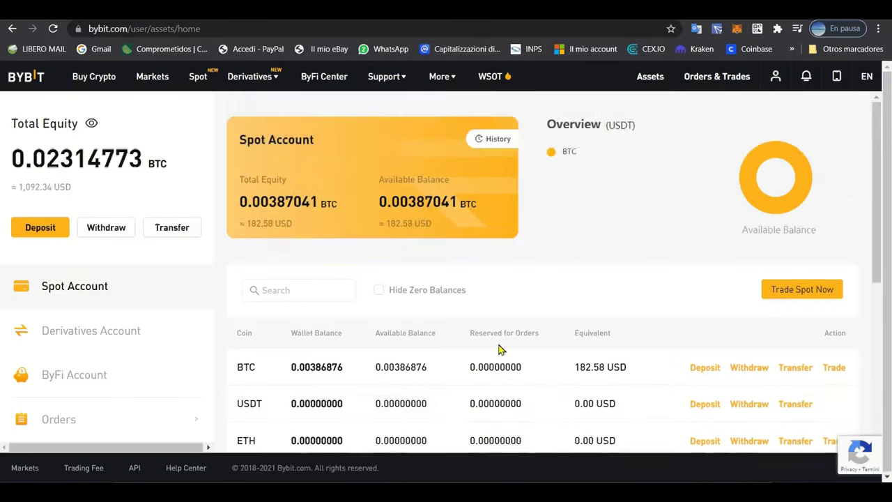
Set the USDT withdrawal to ERC20, find no saved ERC20 address, and go add one
scroll(657, 357, "down", 1)
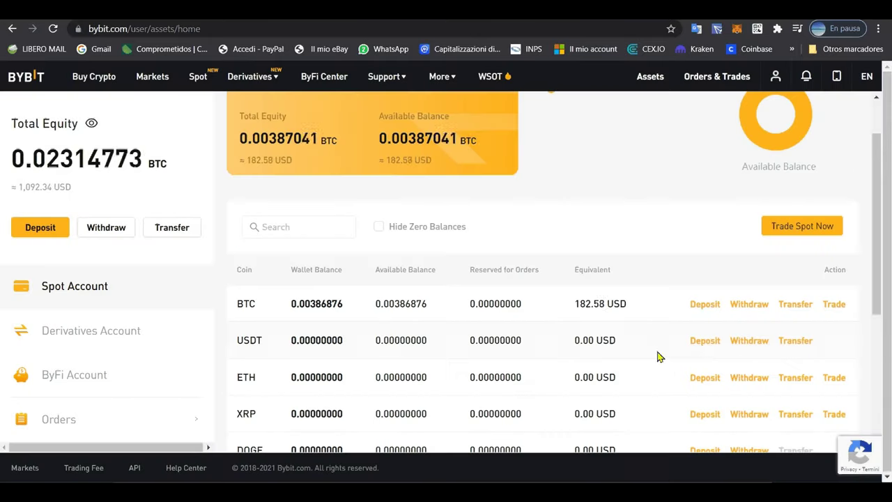
left_click(757, 345)
left_click(278, 249)
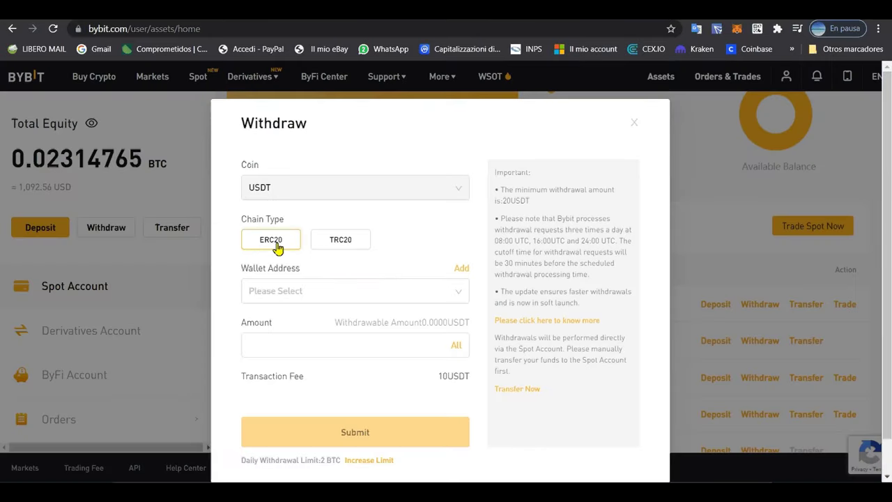
left_click(457, 293)
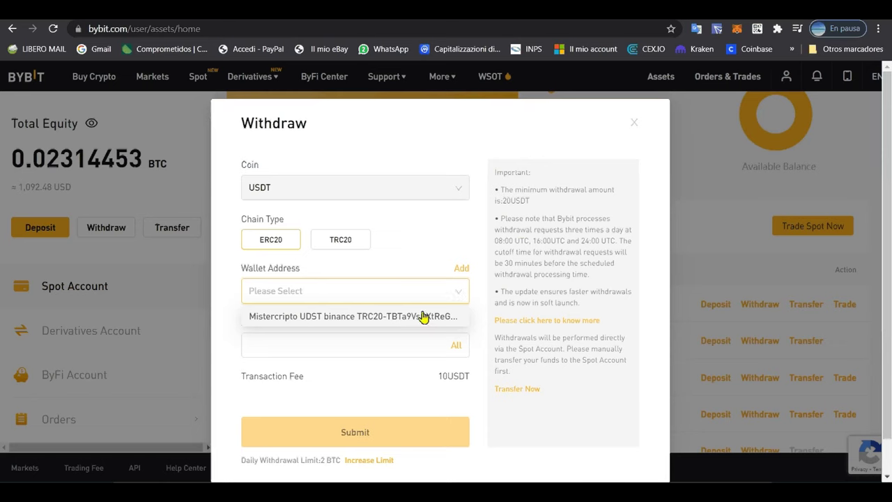
left_click(343, 241)
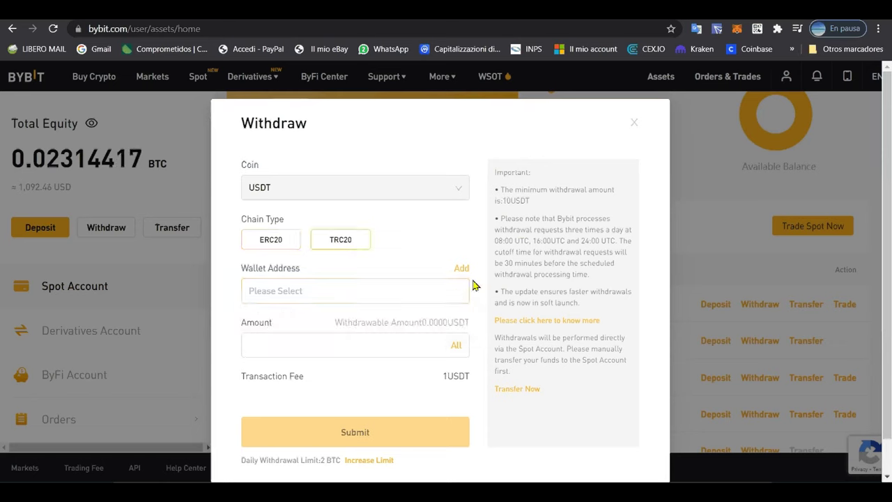
left_click(288, 242)
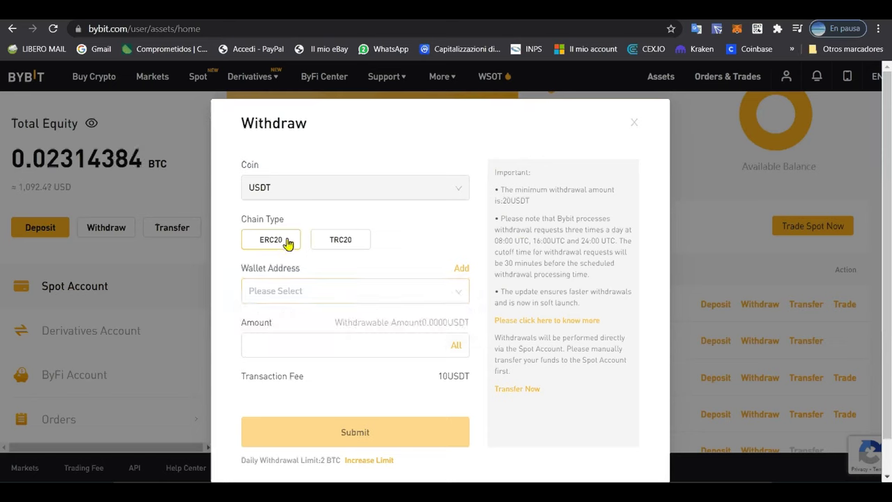
left_click(464, 271)
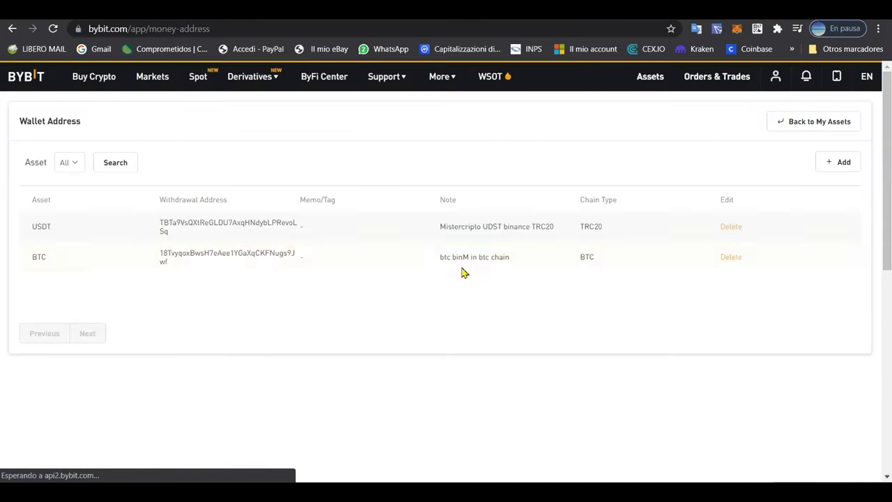
Start a new wallet address with asset USDT on ERC20, named for the Binance wallet
left_click(834, 167)
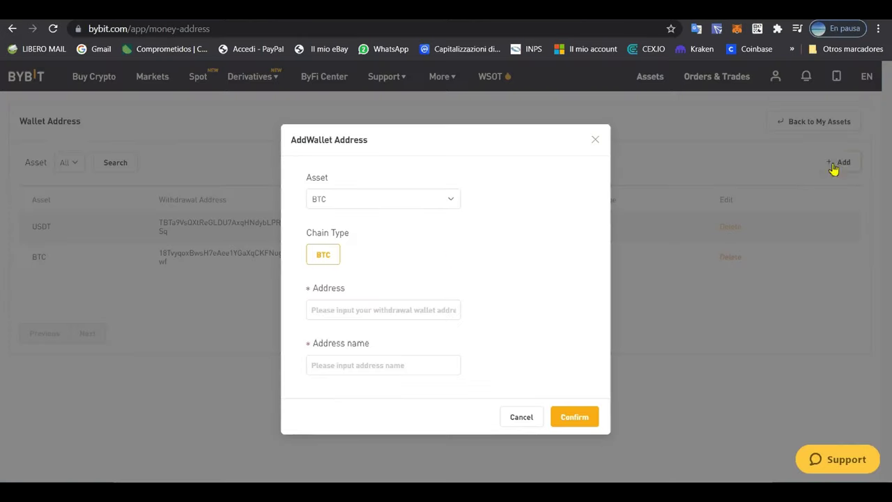
left_click(408, 203)
left_click(357, 249)
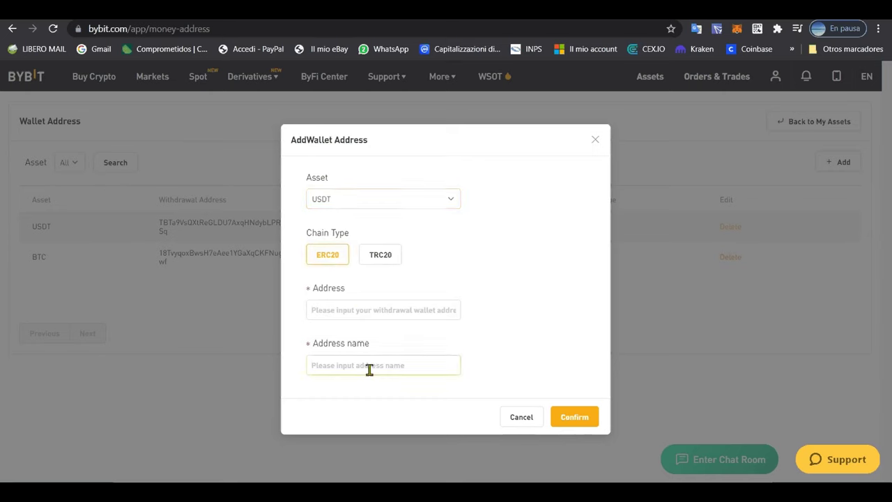
type("is")
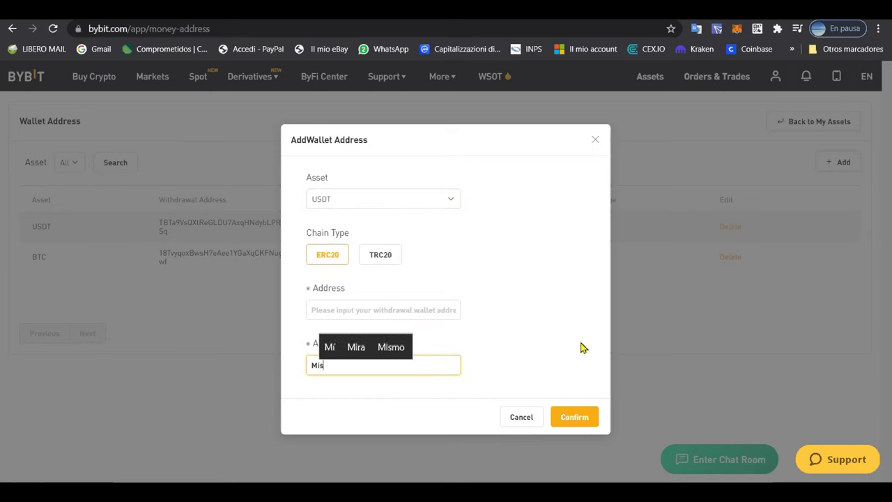
type("tercrip")
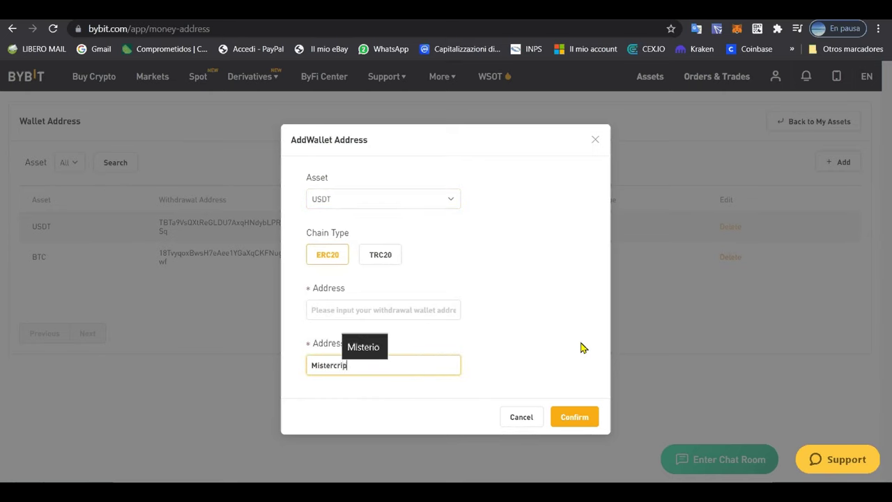
type("to USDT Bin")
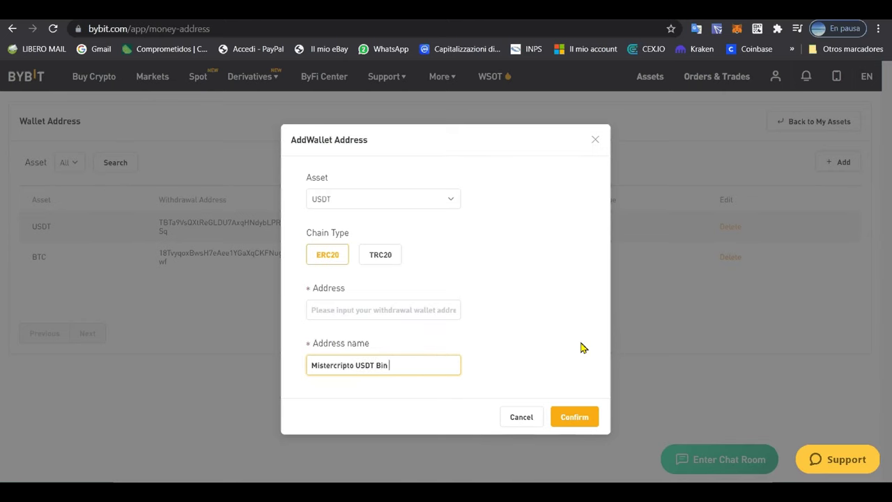
type(" ERC2")
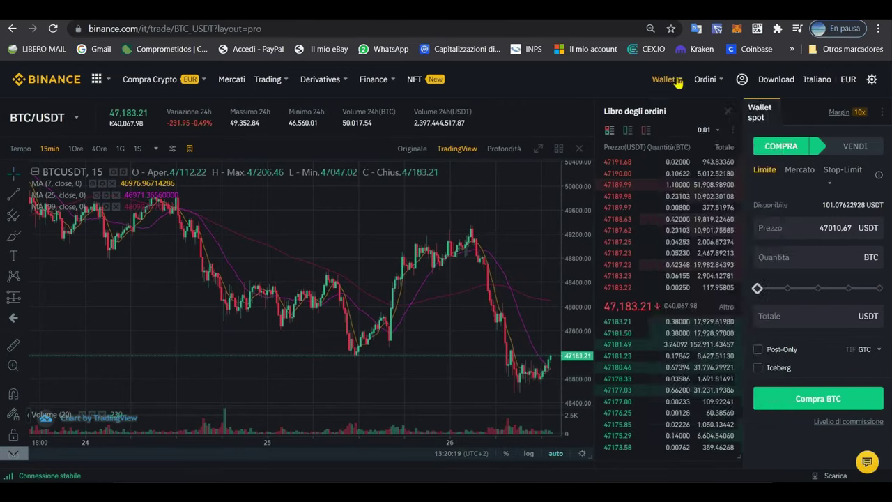
Copy Binance's USDT deposit address for the Ethereum (ERC20) network from the spot wallet
mouse_move(675, 80)
left_click(687, 202)
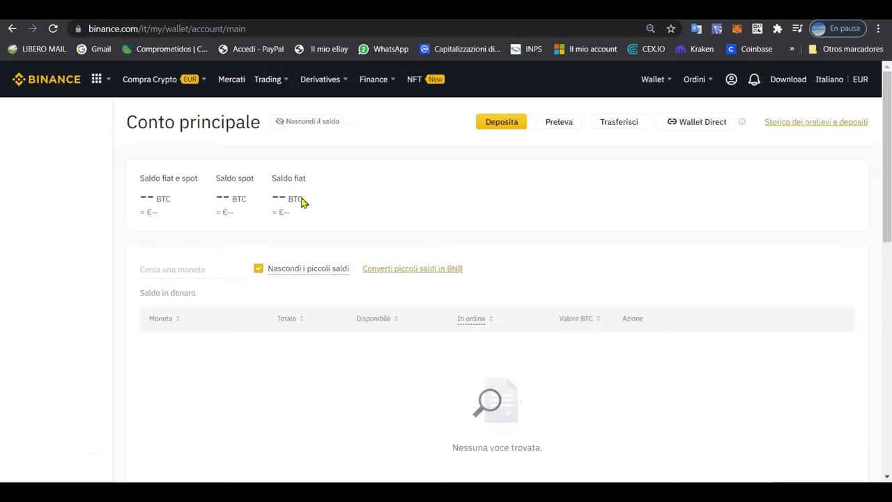
left_click(197, 270)
type("u")
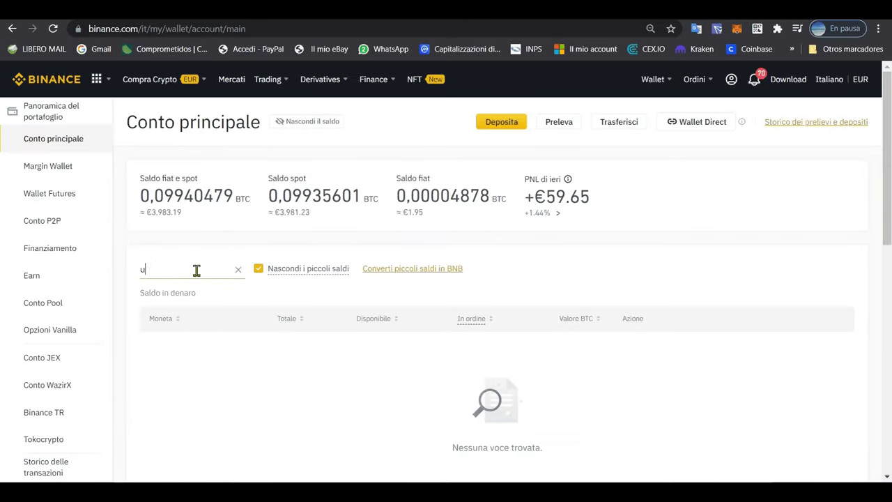
type("sdt")
scroll(645, 359, "down", 3)
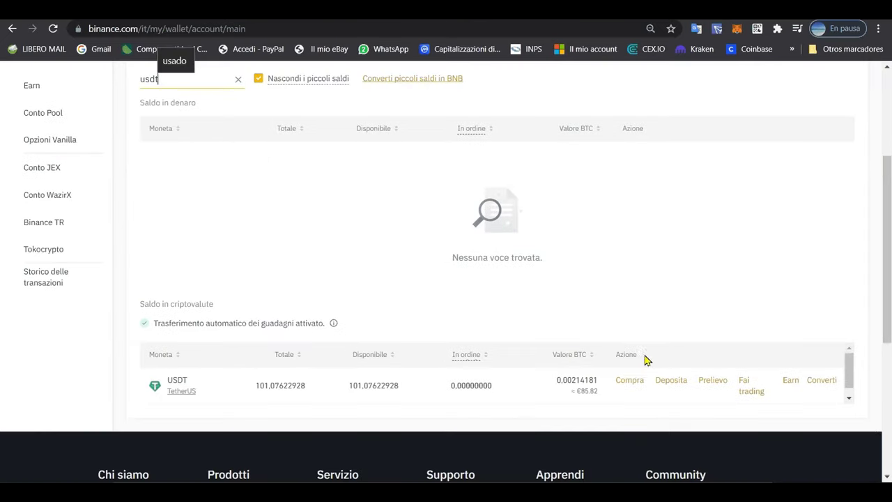
left_click(675, 384)
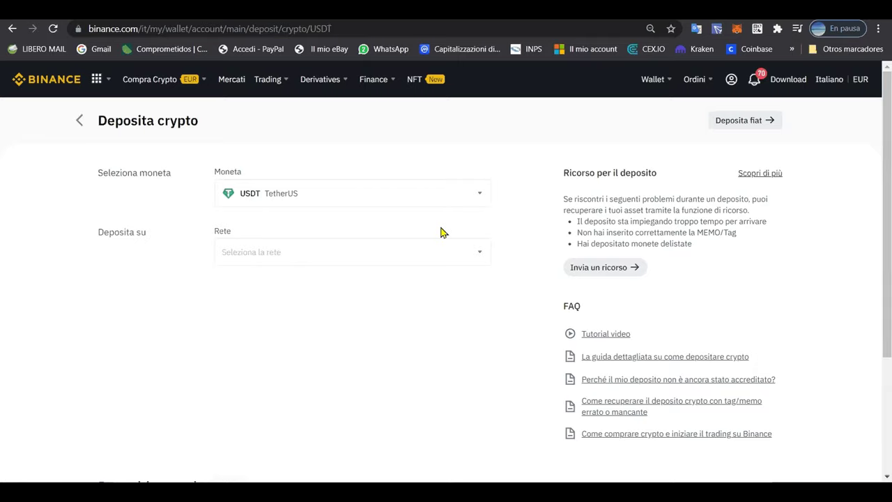
left_click(419, 253)
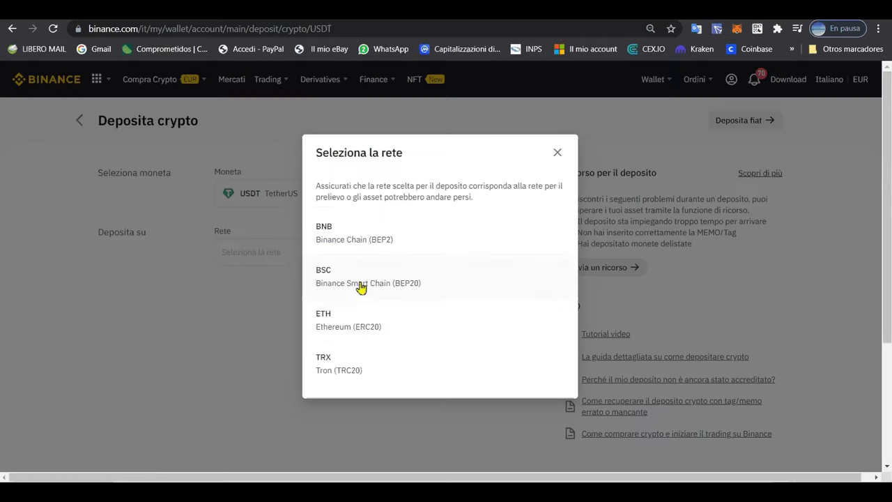
left_click(345, 333)
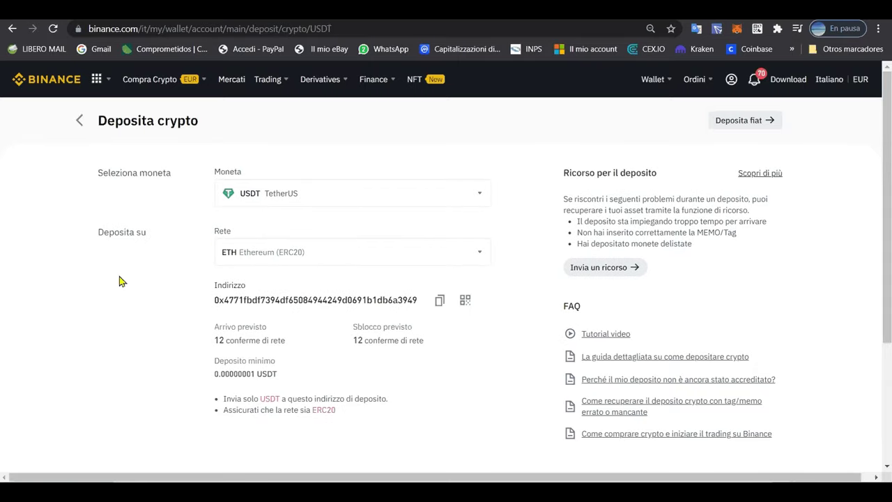
left_click(440, 301)
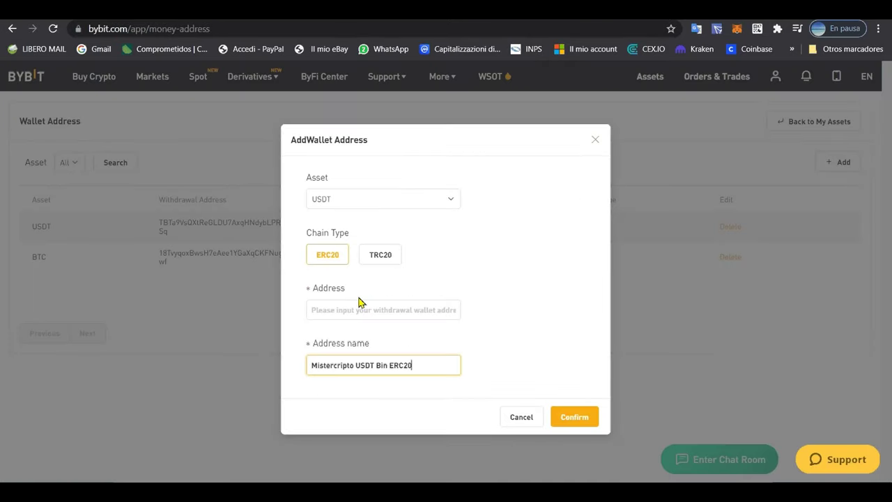
Paste the copied Binance deposit address into the Address field and submit it
left_click(357, 307)
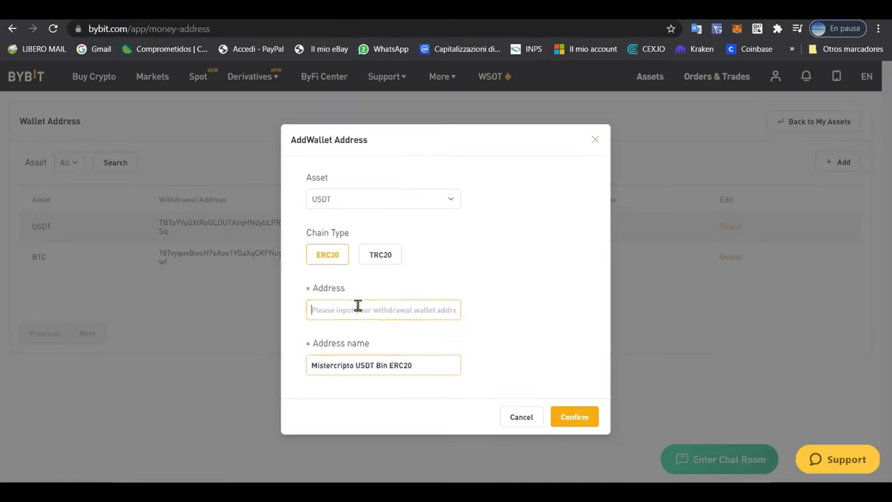
right_click(358, 307)
left_click(401, 224)
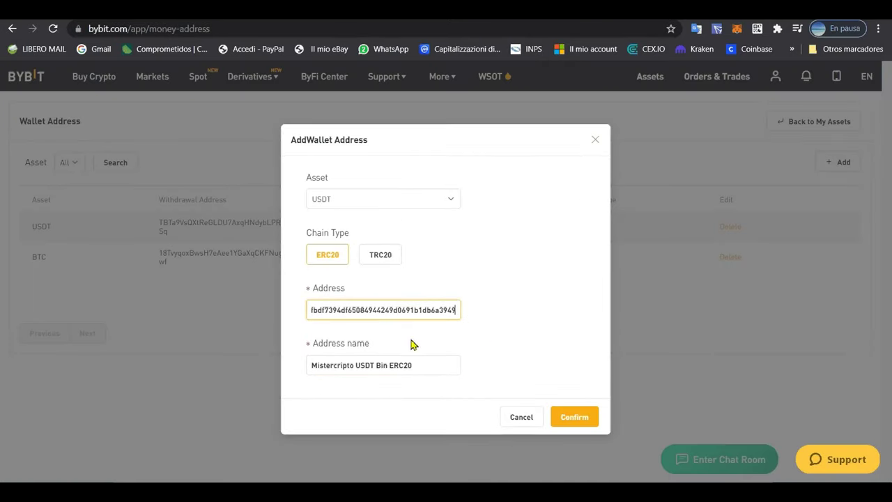
left_click(591, 421)
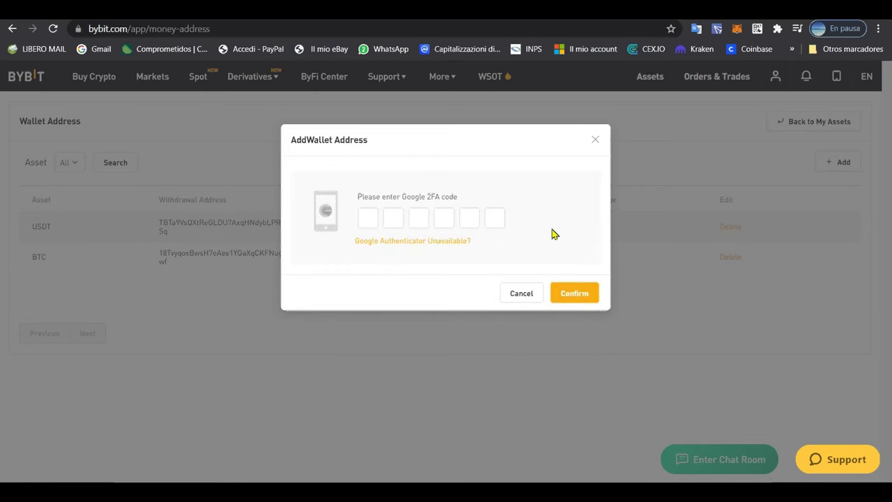
Enter the Google two-factor code to confirm the address, then return to My Assets
left_click(369, 218)
left_click(584, 300)
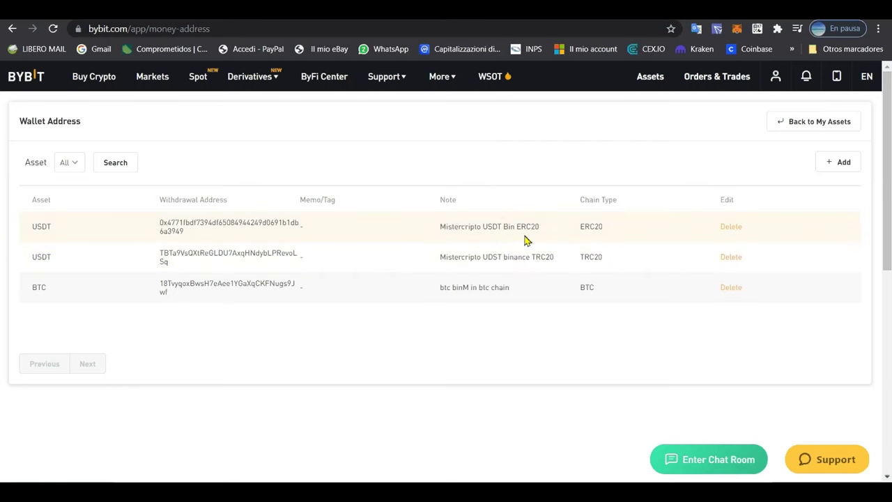
left_click(802, 121)
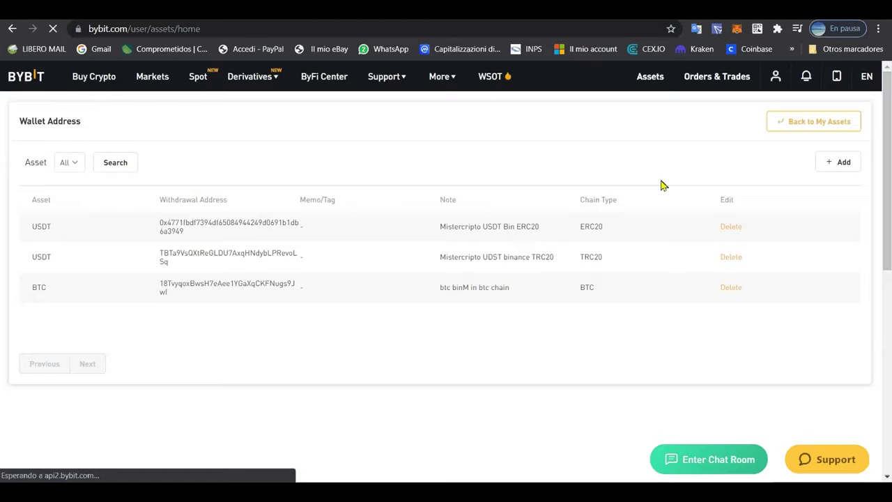
Check the saved ERC20 and TRC20 addresses in the USDT withdraw form, then close it unused
scroll(550, 334, "down", 2)
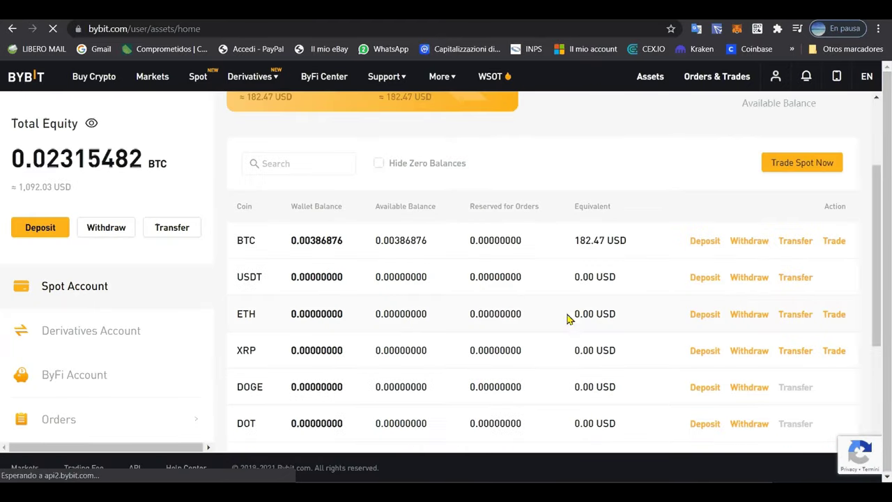
left_click(758, 279)
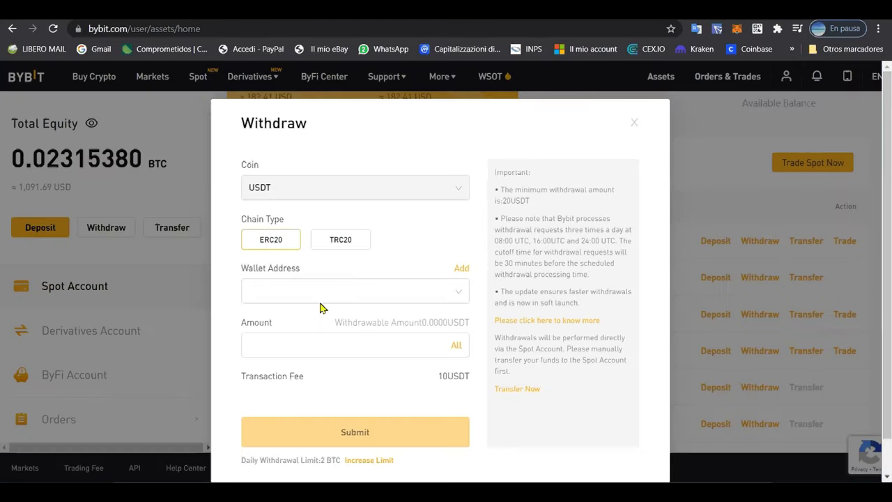
left_click(464, 295)
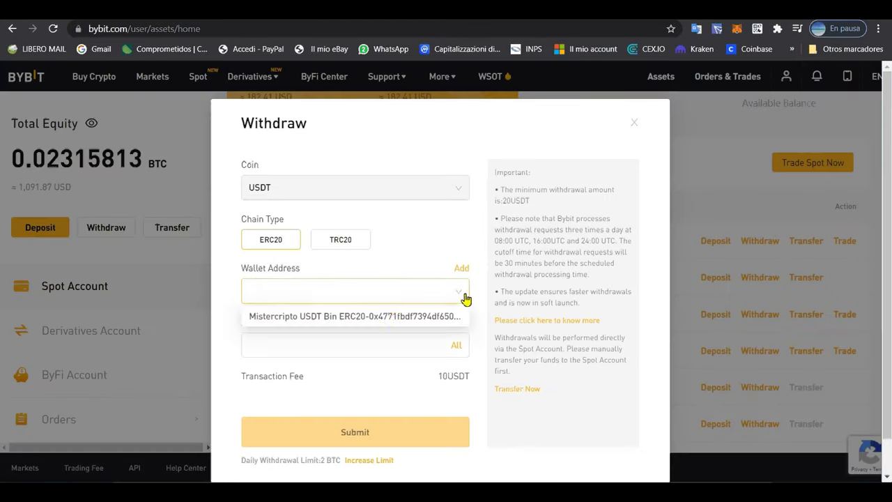
left_click(364, 245)
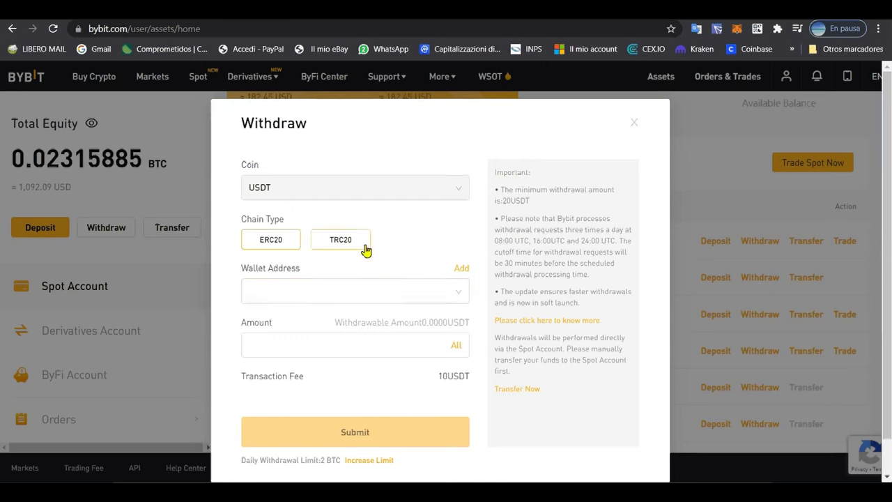
left_click(460, 295)
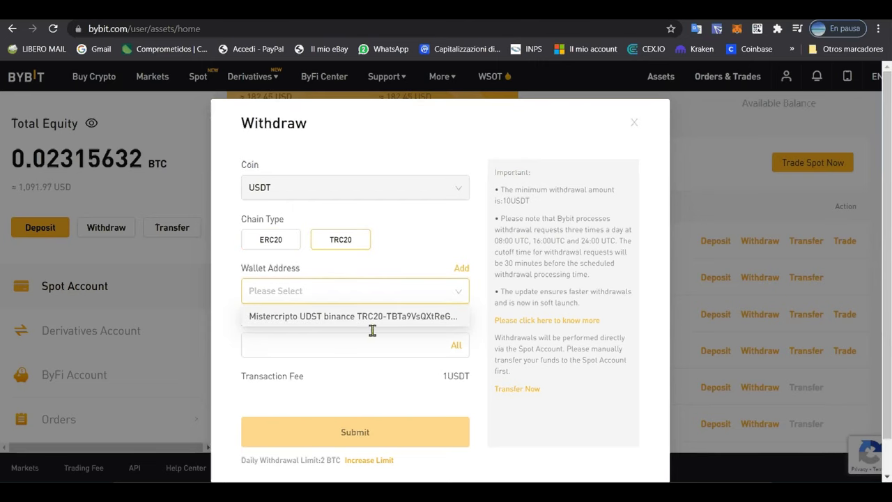
left_click(432, 269)
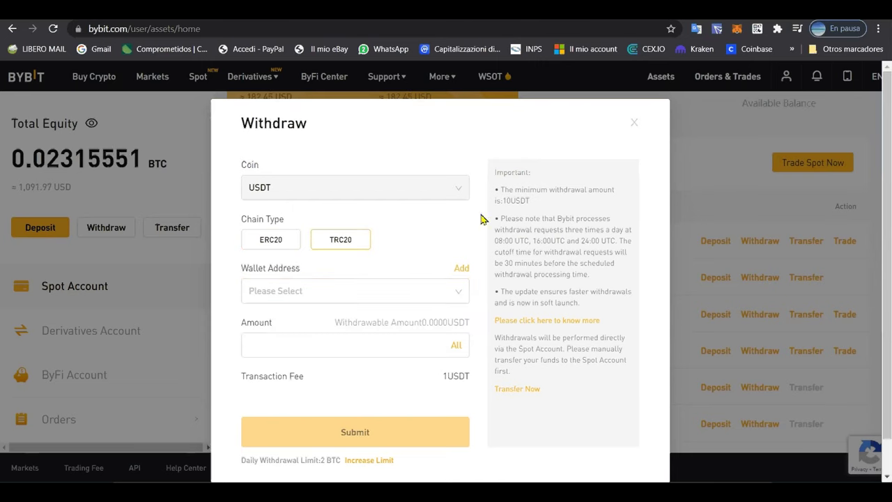
left_click(635, 123)
scroll(633, 293, "down", 2)
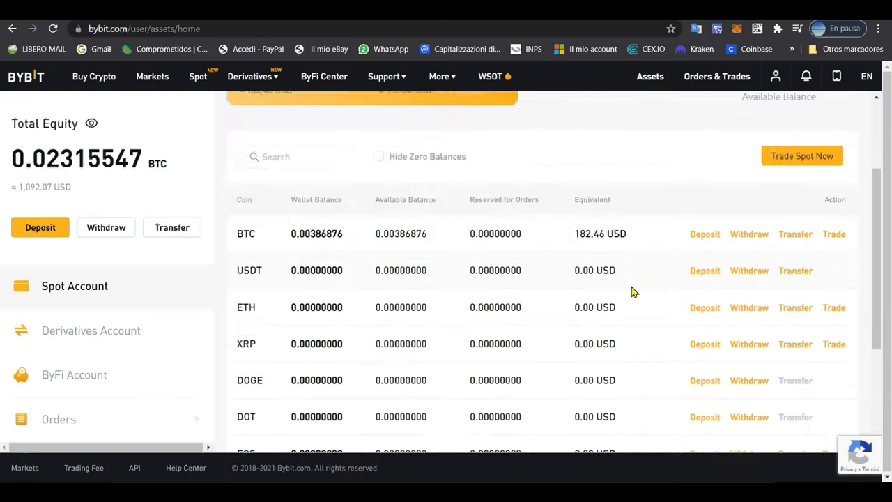
scroll(633, 293, "up", 3)
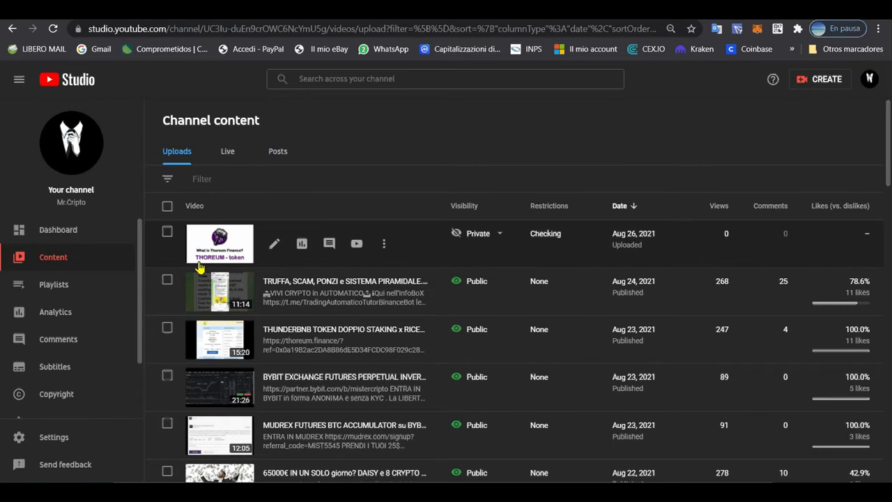
Open the newest THOREUM video's watch page from YouTube Studio and pause it
left_click(274, 241)
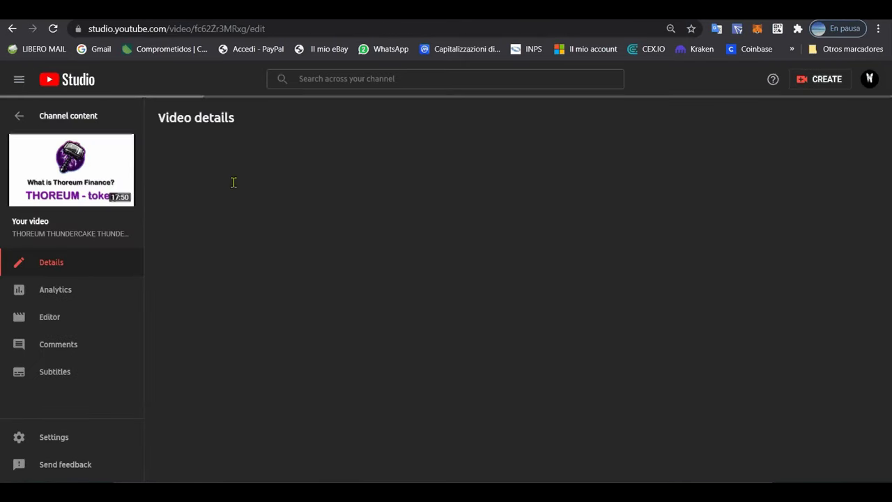
left_click(126, 183)
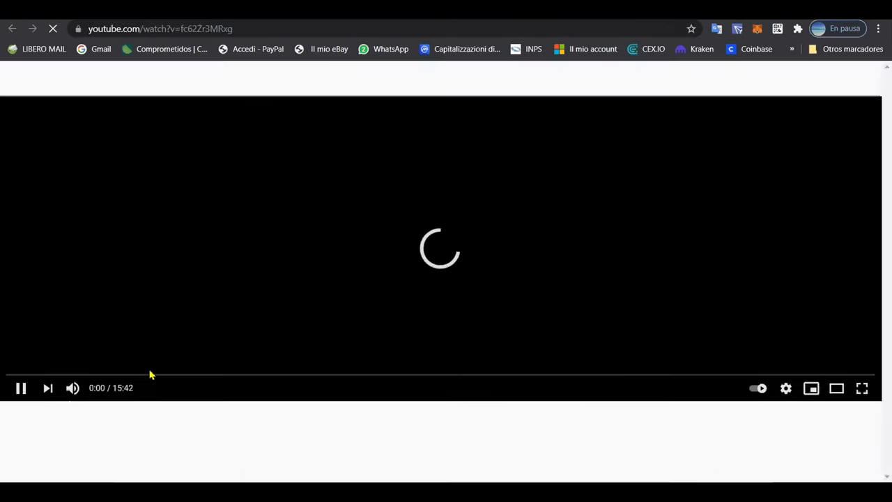
left_click(21, 398)
Like the video and bring up the Google Translate extension popup
scroll(519, 315, "down", 2)
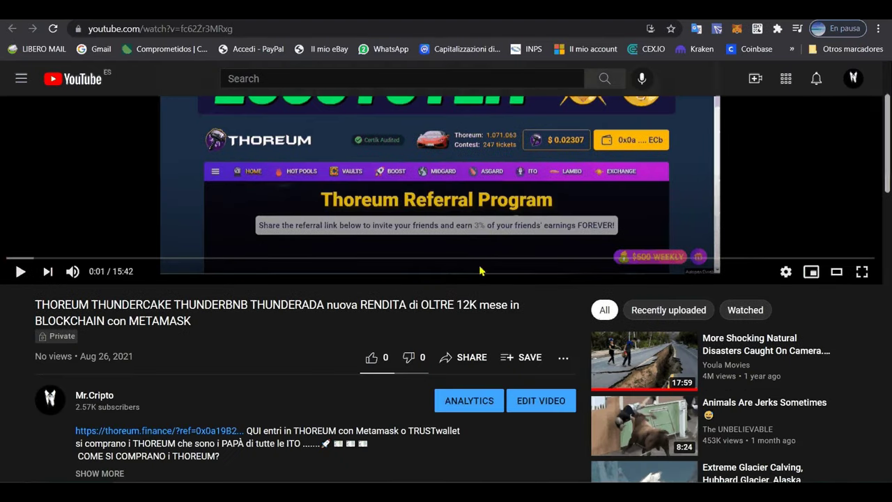
left_click(372, 360)
scroll(345, 364, "down", 1)
scroll(345, 364, "down", 1)
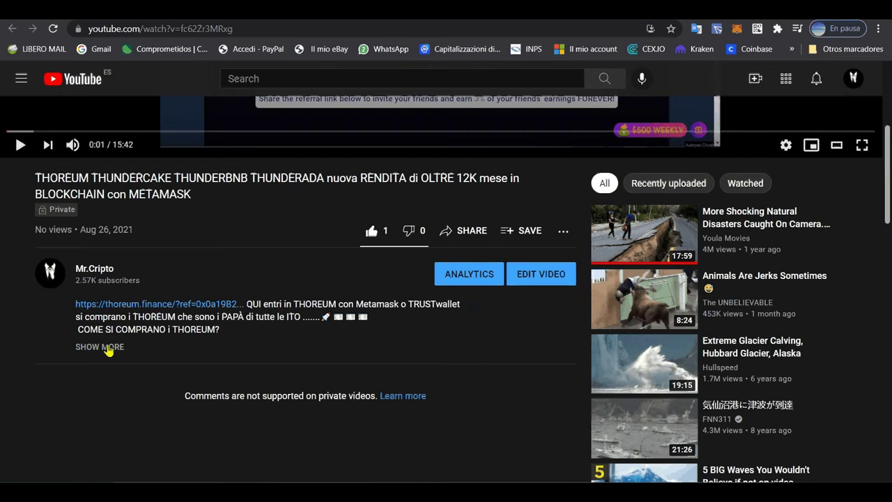
left_click(696, 29)
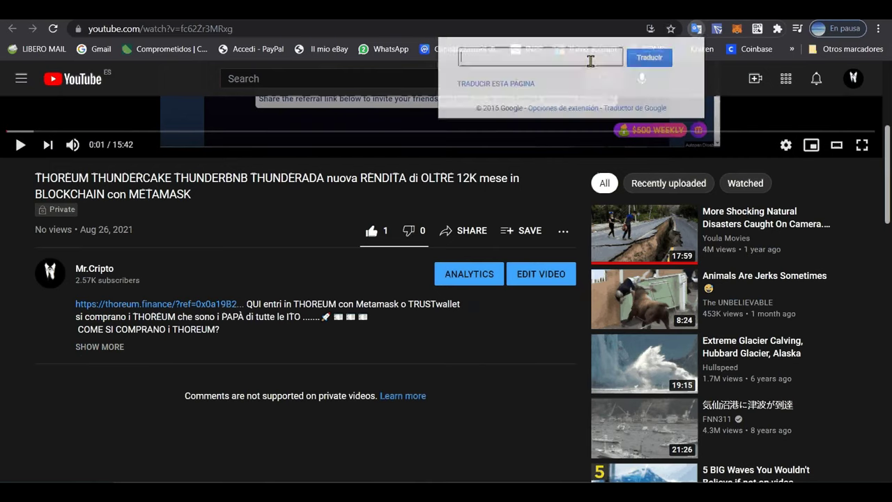
Translate the watch page into Italian and read through the expanded video description
left_click(494, 85)
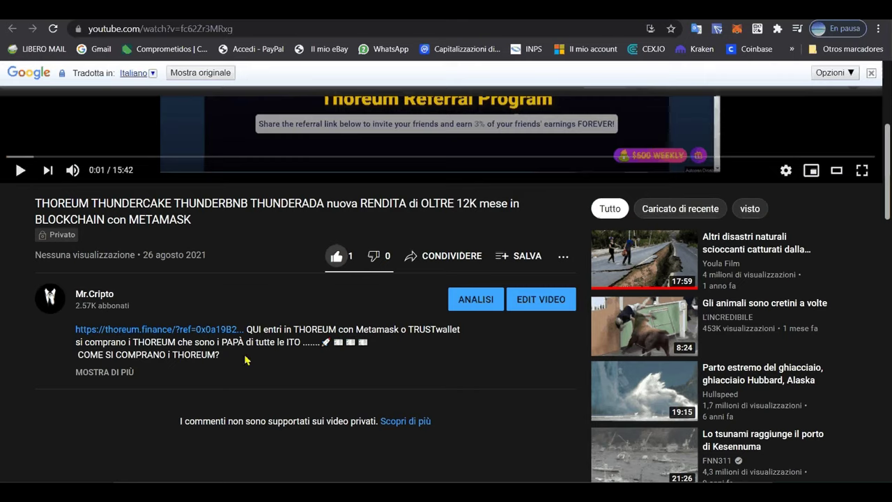
left_click(124, 372)
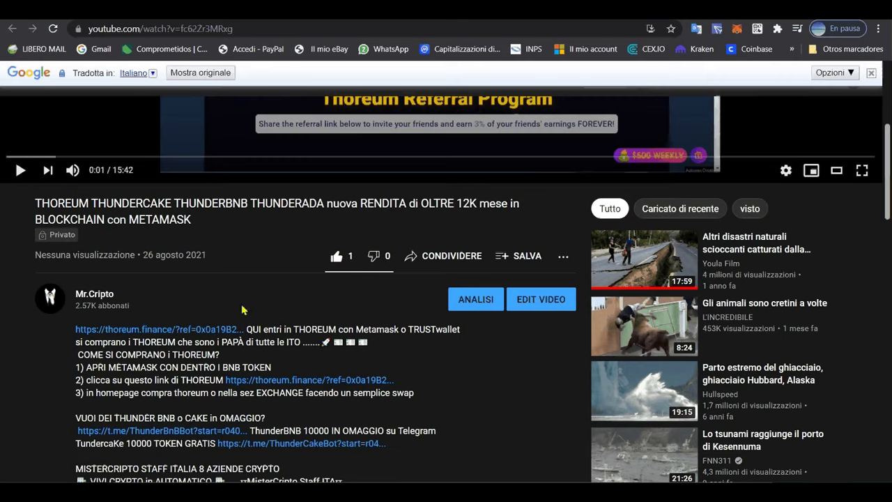
scroll(249, 311, "down", 1)
scroll(266, 309, "down", 1)
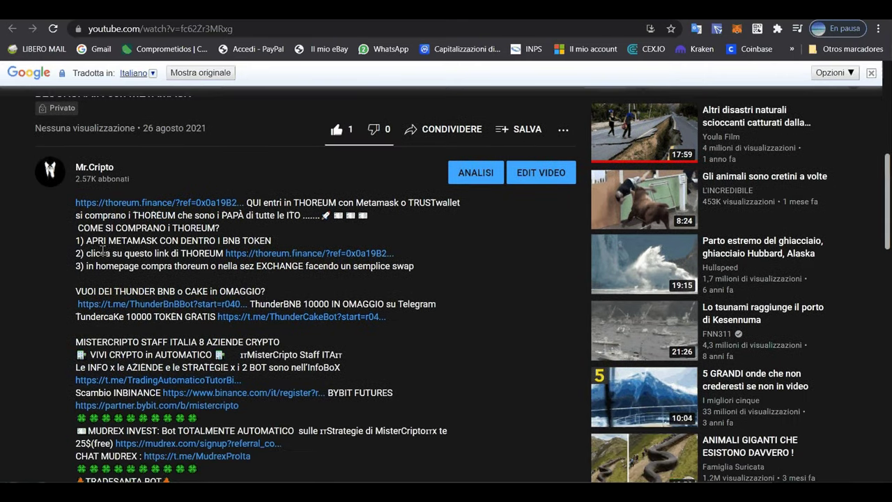
scroll(273, 279, "down", 1)
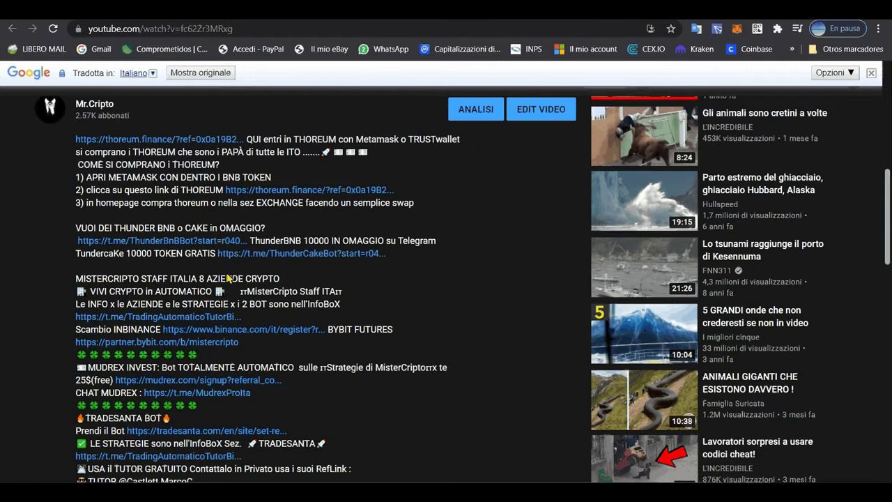
scroll(264, 288, "down", 4)
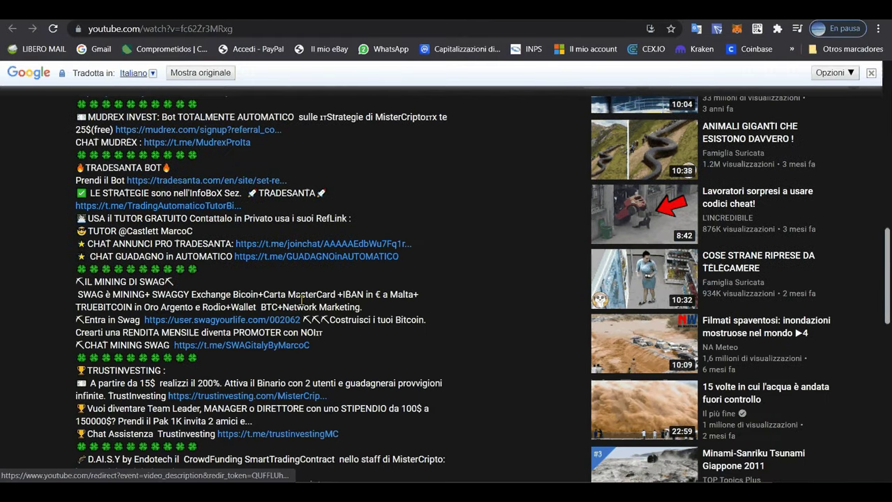
scroll(301, 300, "down", 4)
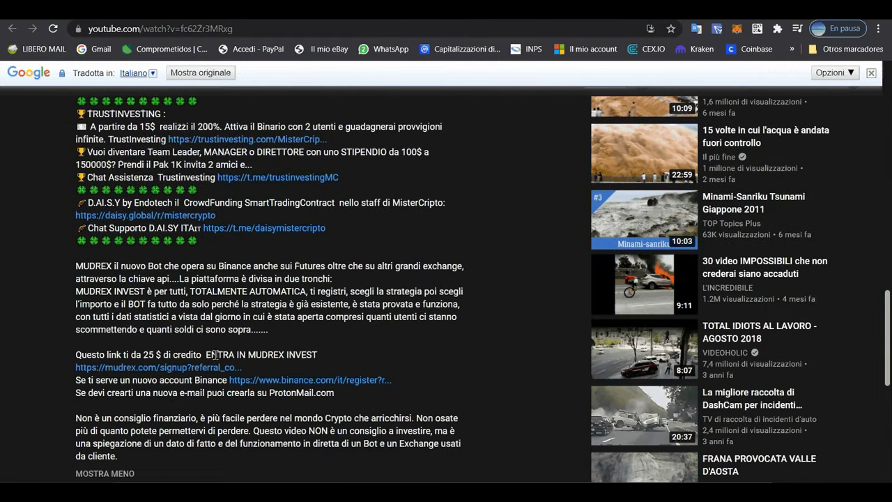
scroll(240, 352, "up", 6)
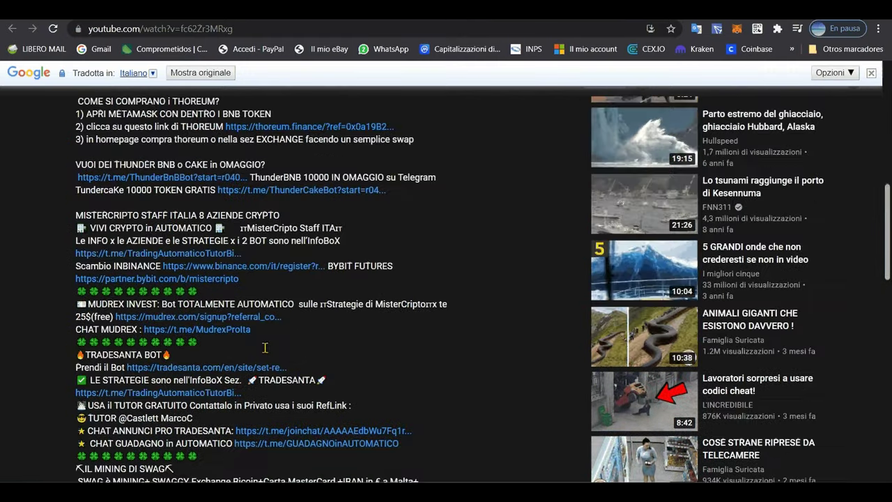
scroll(265, 348, "up", 3)
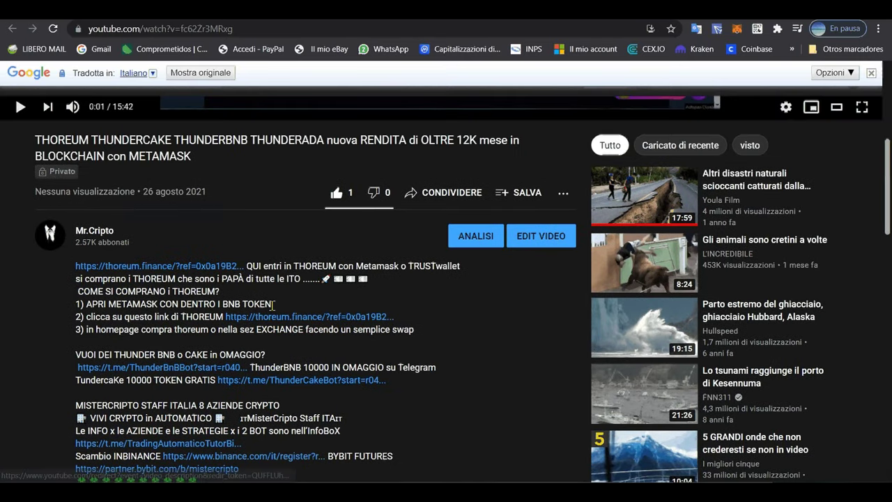
scroll(208, 363, "up", 3)
scroll(207, 449, "down", 12)
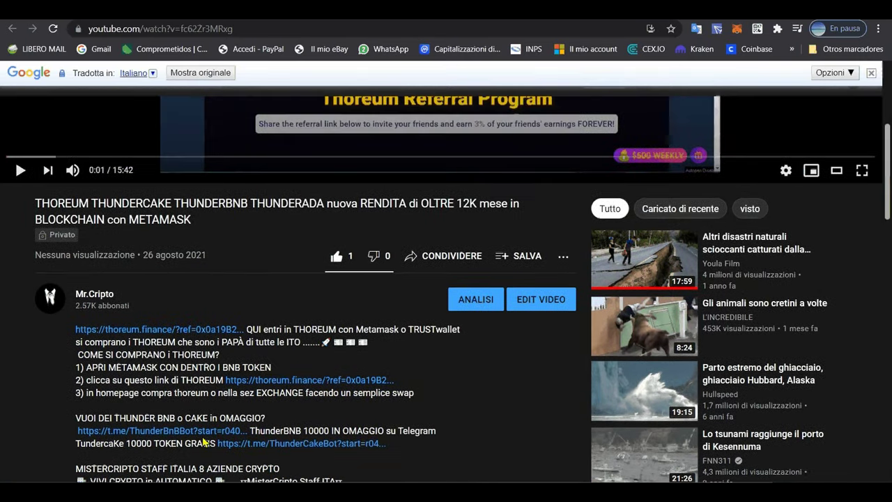
scroll(207, 423, "down", 4)
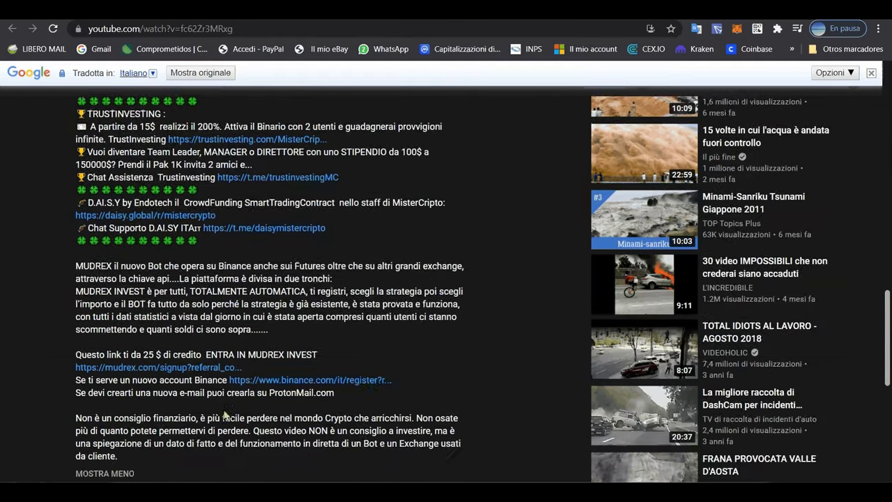
Collapse the description, expand it again, and scroll back up to the player
left_click(121, 354)
scroll(195, 308, "up", 10)
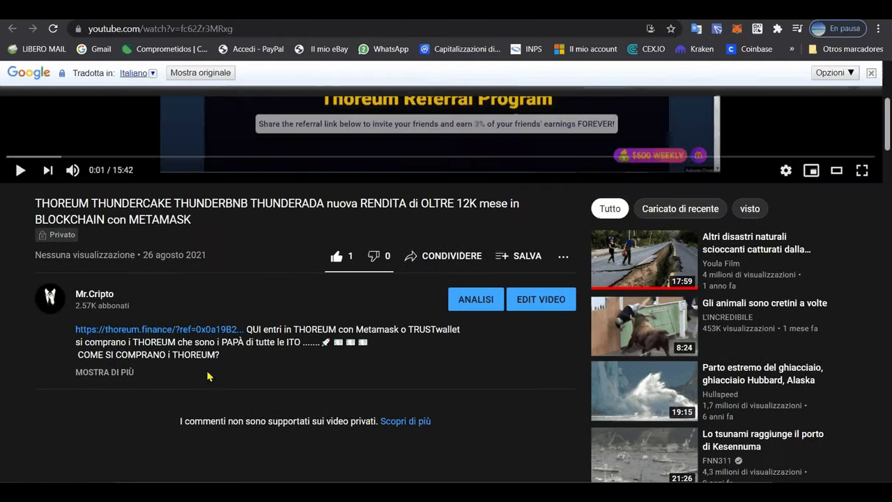
left_click(122, 377)
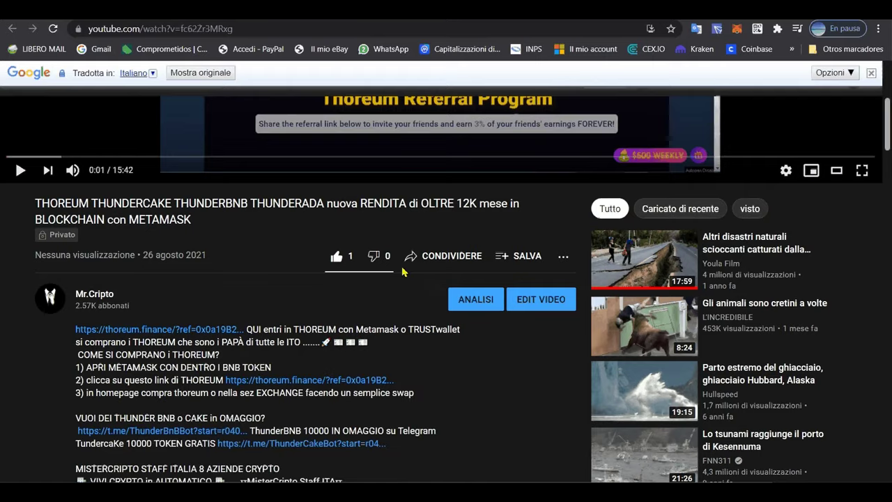
scroll(336, 333, "down", 5)
scroll(424, 276, "up", 7)
scroll(426, 275, "up", 2)
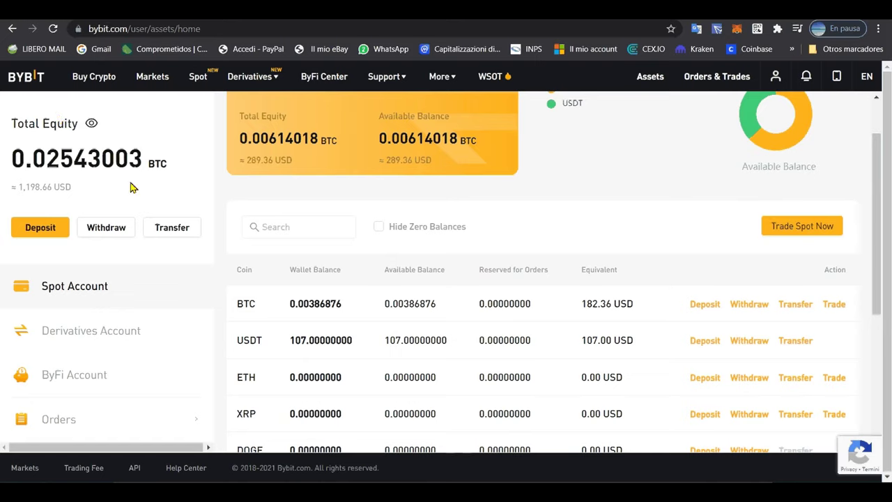
scroll(603, 257, "up", 1)
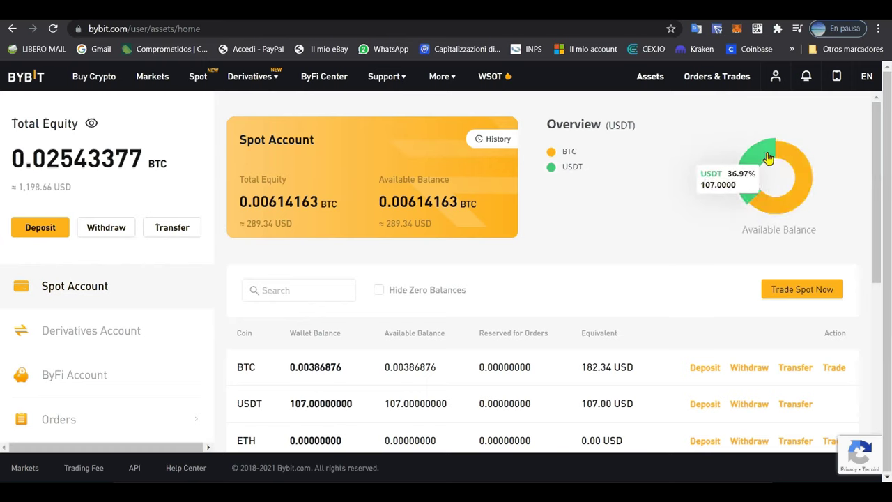
mouse_move(798, 165)
mouse_move(766, 155)
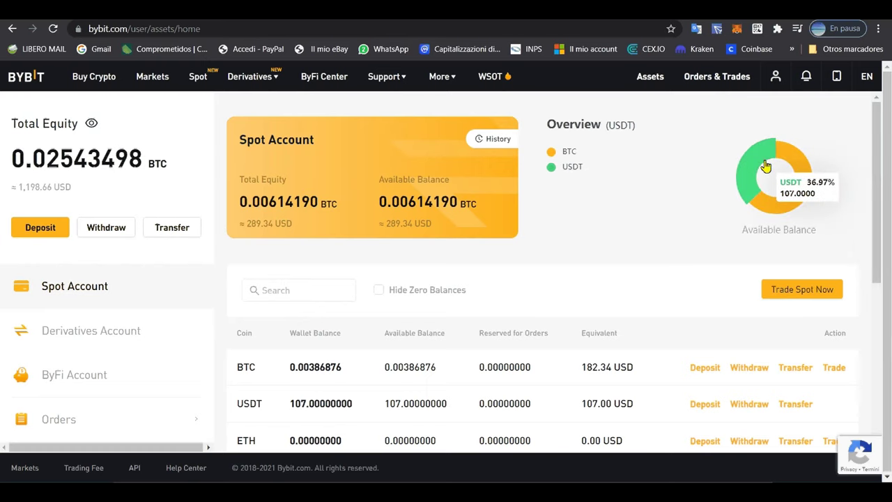
scroll(613, 237, "down", 1)
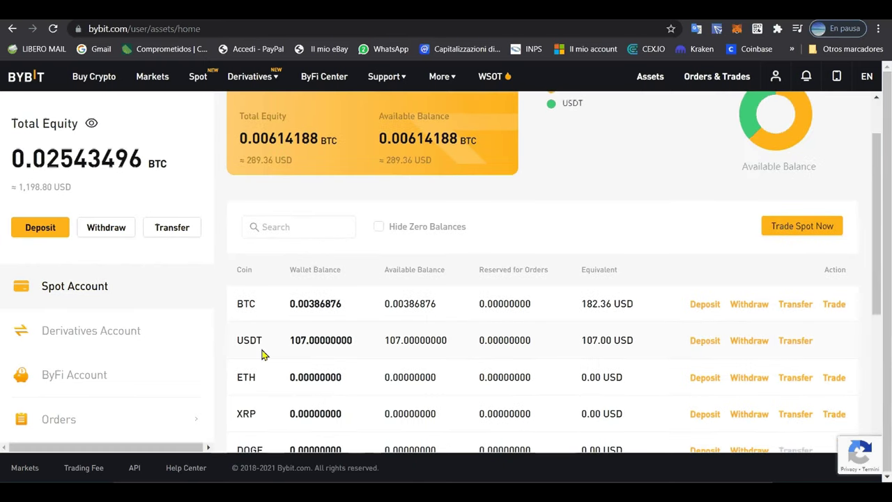
Transfer 50 USDT of the 107 USDT from Spot to the Derivatives Account
left_click(804, 346)
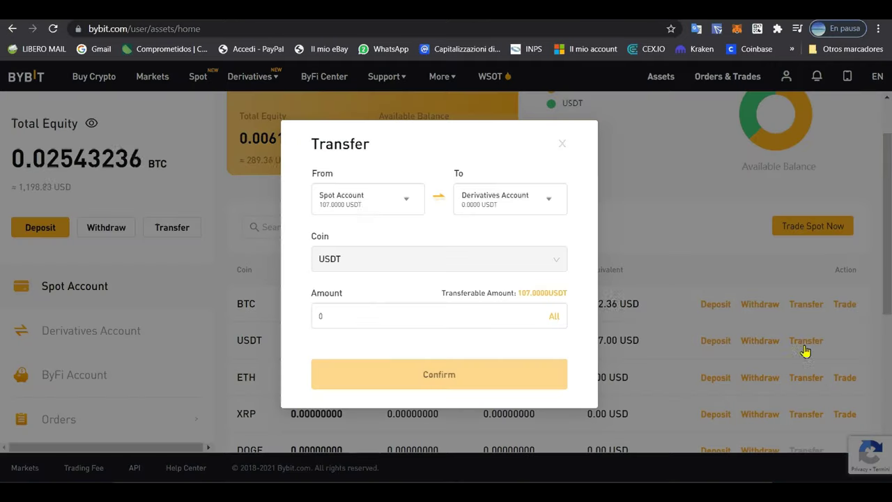
left_click(548, 205)
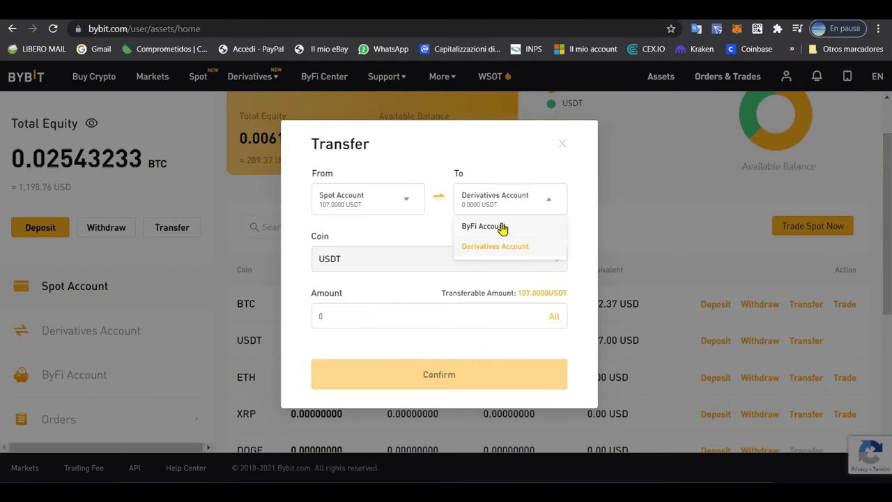
left_click(419, 239)
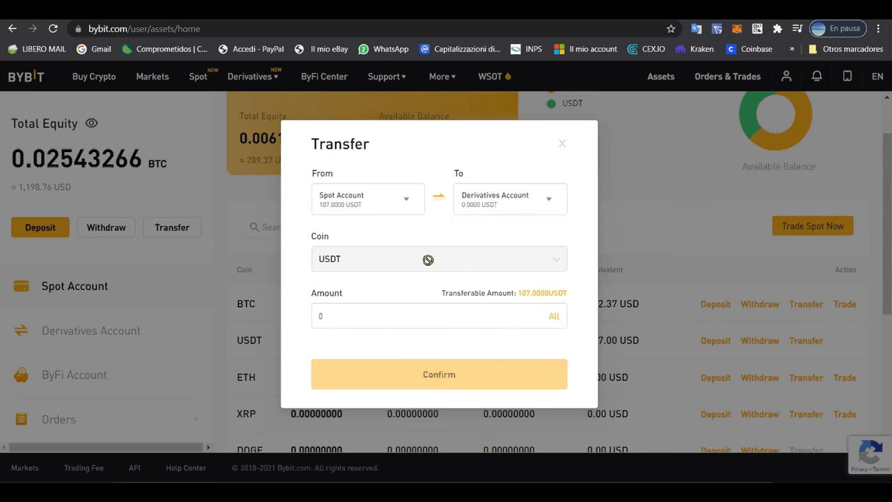
left_click(555, 318)
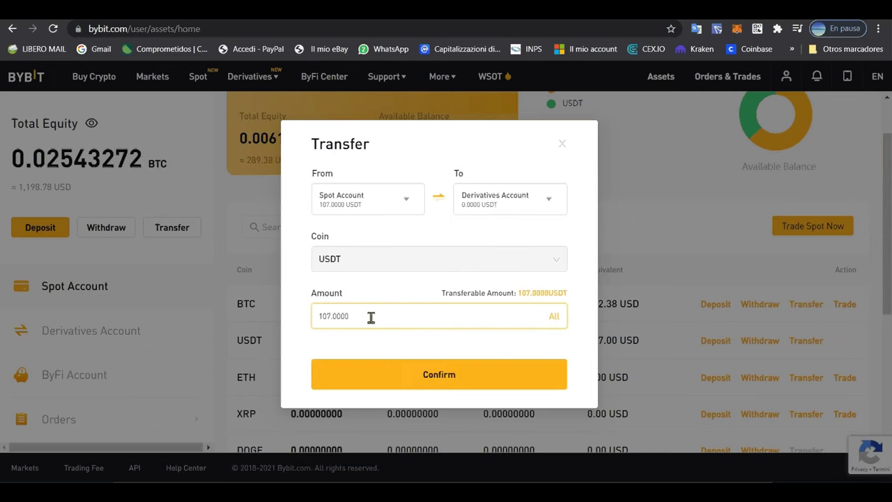
left_click_drag(371, 317, 278, 318)
type("50")
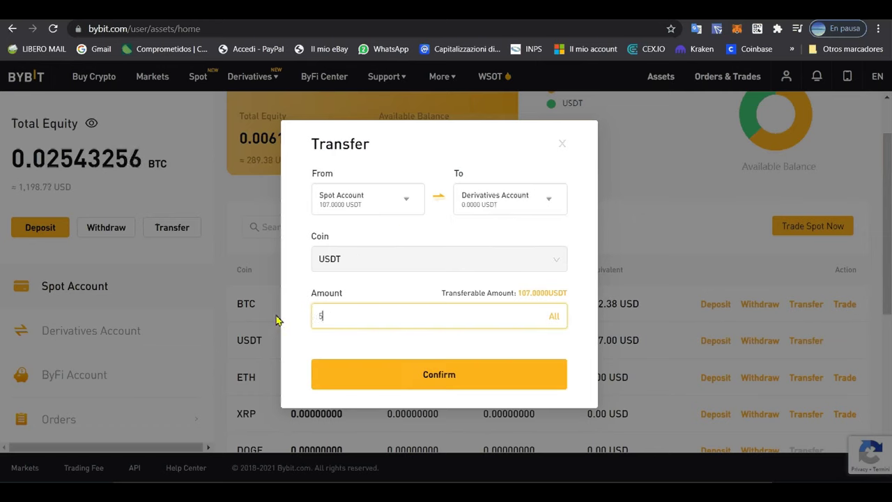
left_click(451, 373)
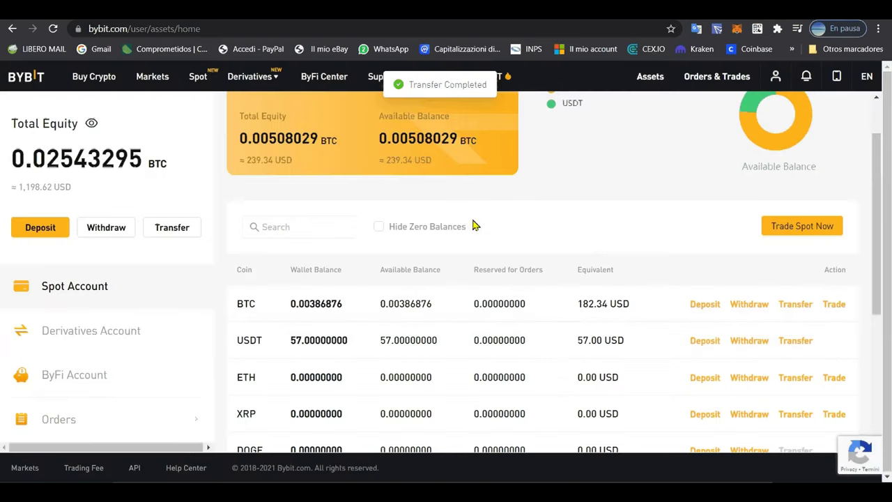
Check the 50 USDT balance in the Derivatives Account, then go back to Spot Account
left_click(93, 338)
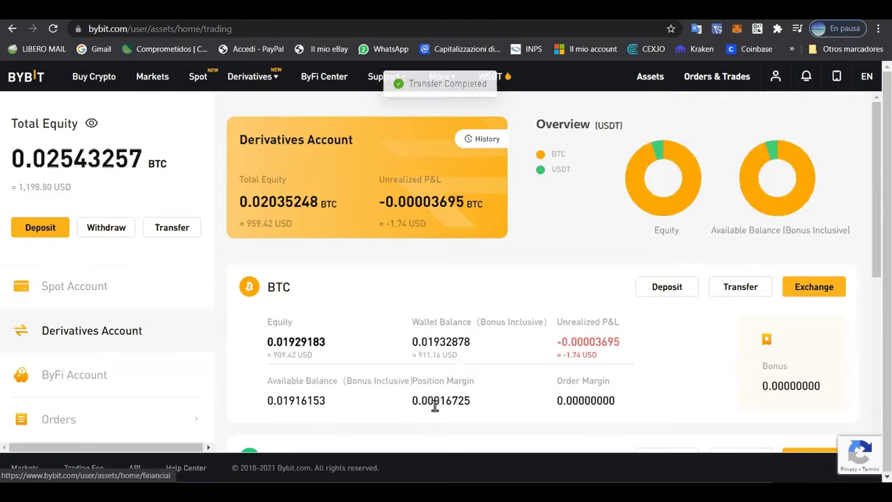
scroll(428, 398, "down", 4)
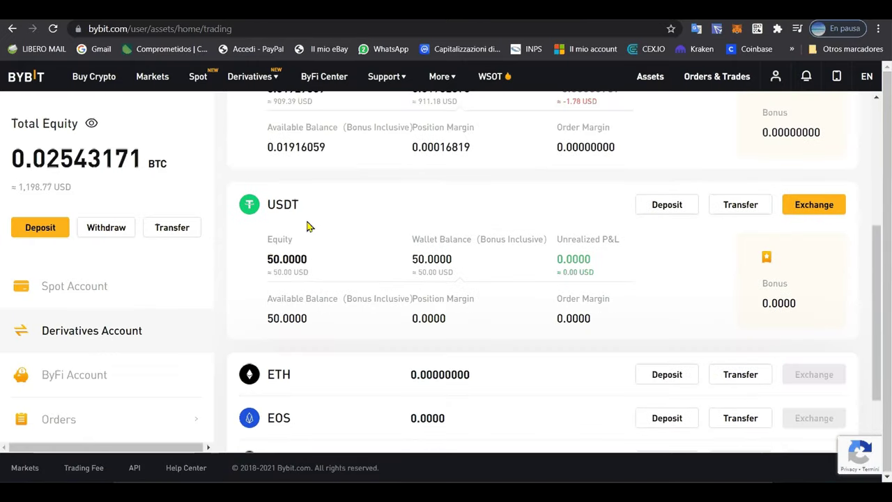
scroll(436, 332, "up", 2)
scroll(409, 333, "down", 3)
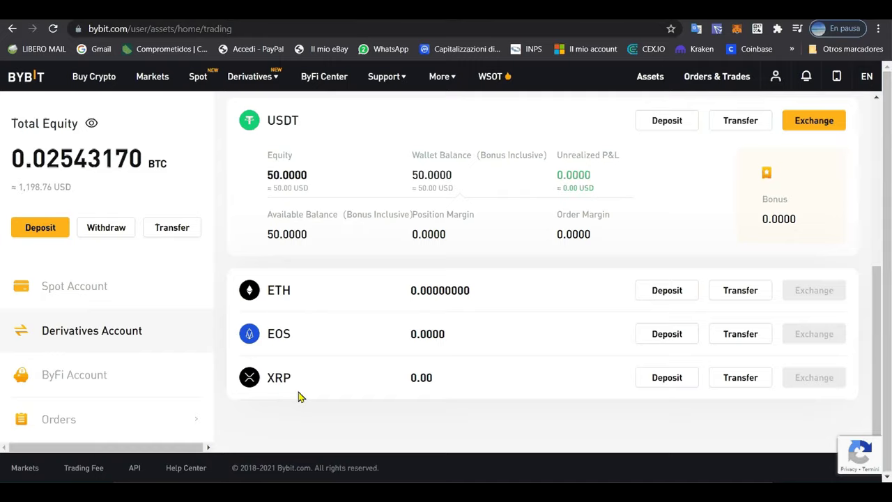
scroll(299, 396, "up", 5)
left_click(89, 300)
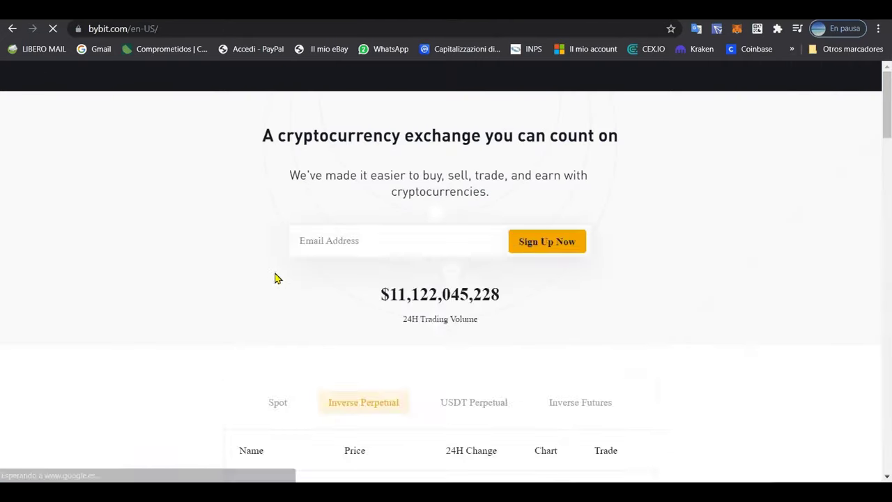
View the BTC/USDT spot and BTCUSD inverse perpetual pages, then return to the asset overview
mouse_move(237, 88)
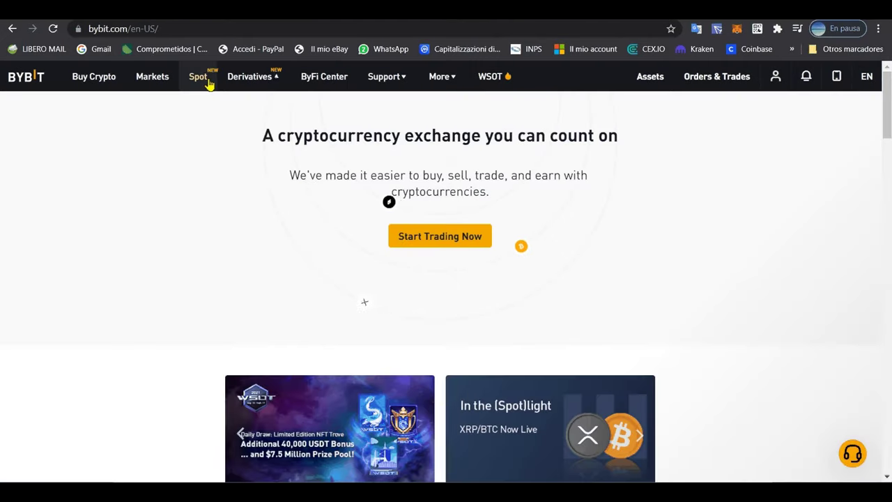
left_click(207, 81)
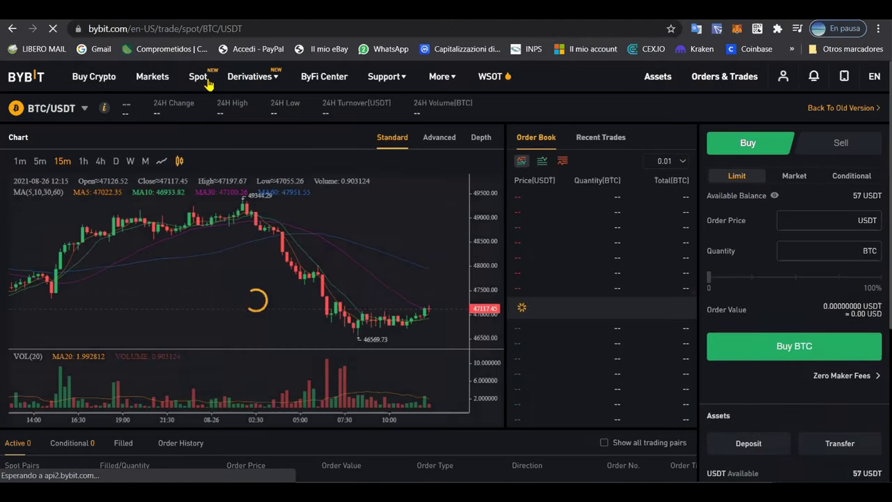
mouse_move(270, 81)
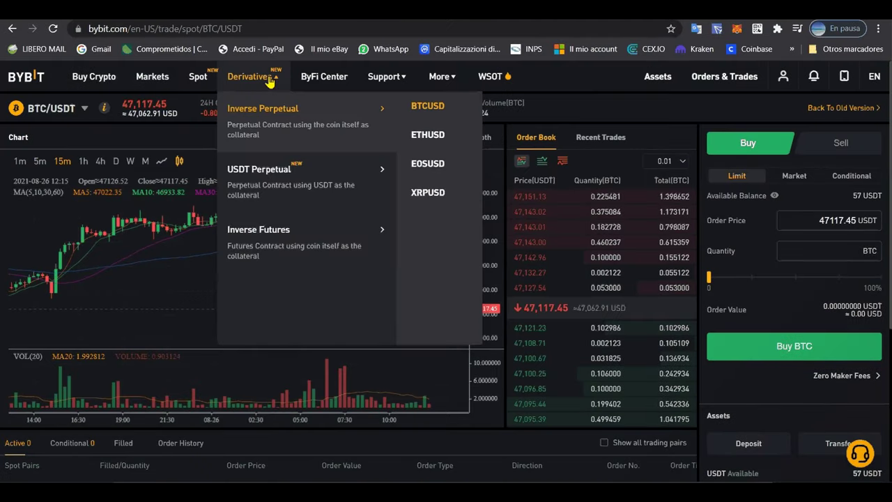
left_click(283, 115)
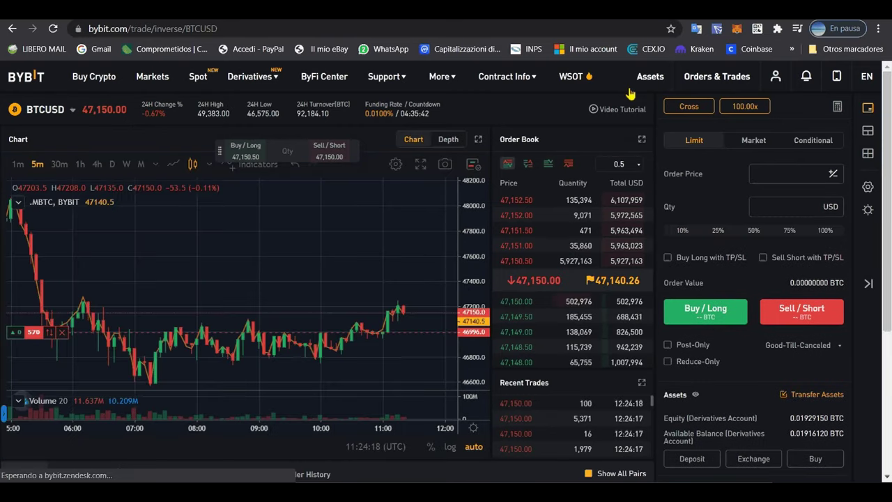
left_click(651, 80)
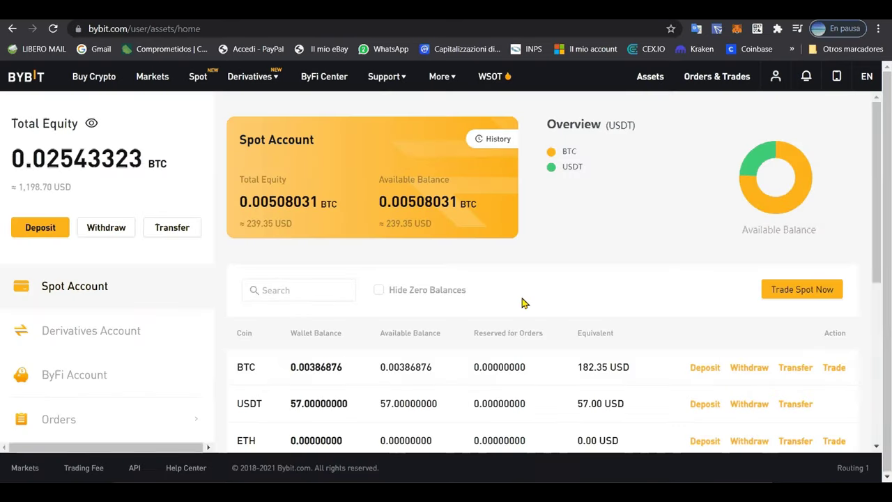
scroll(655, 346, "down", 1)
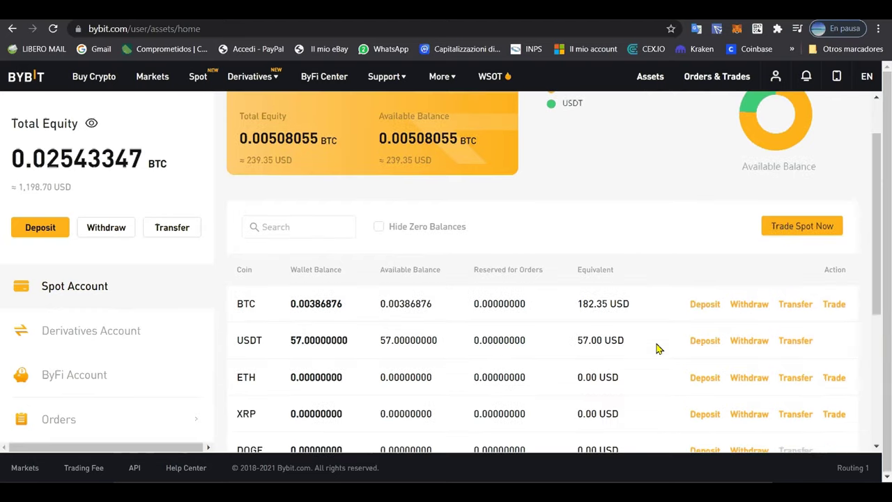